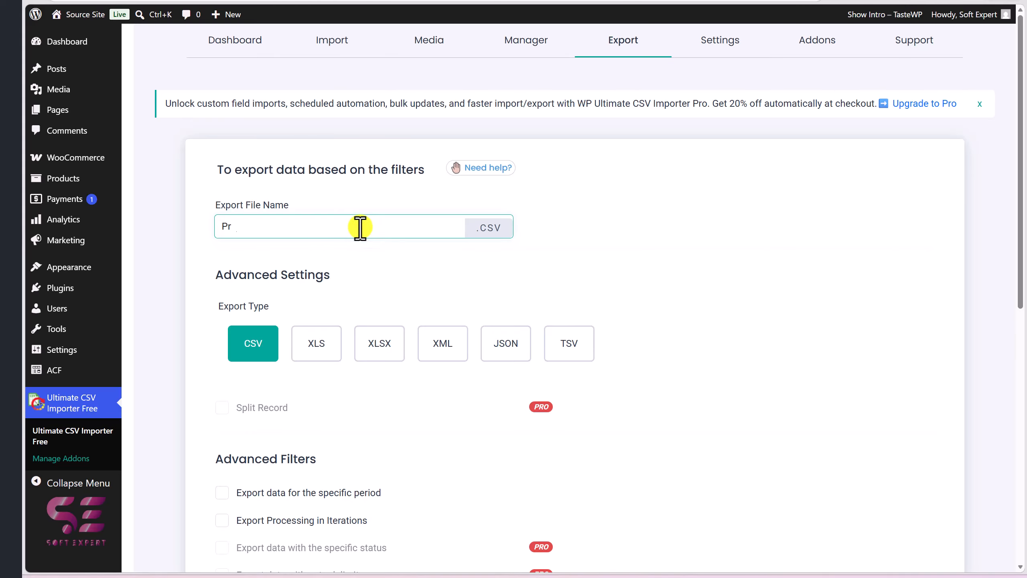
Name the export file Products and run the CSV export of WooCommerce products
type("s")
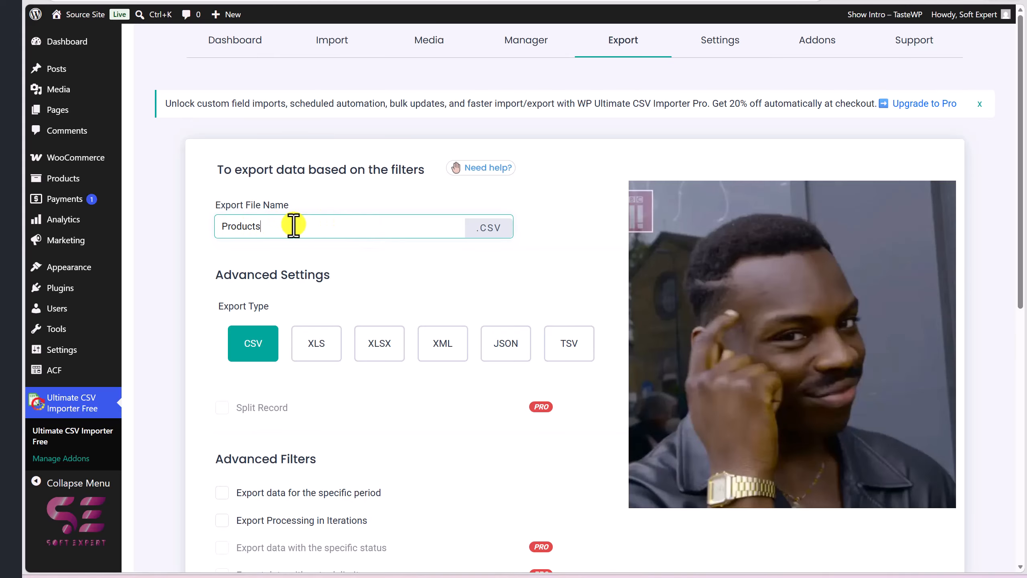
scroll(489, 317, "down", 10)
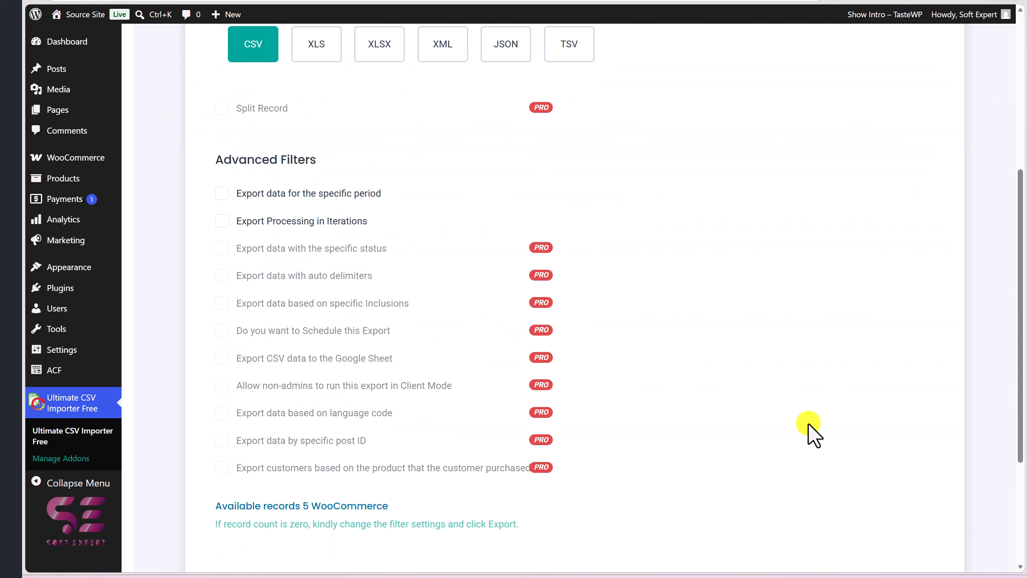
left_click(889, 457)
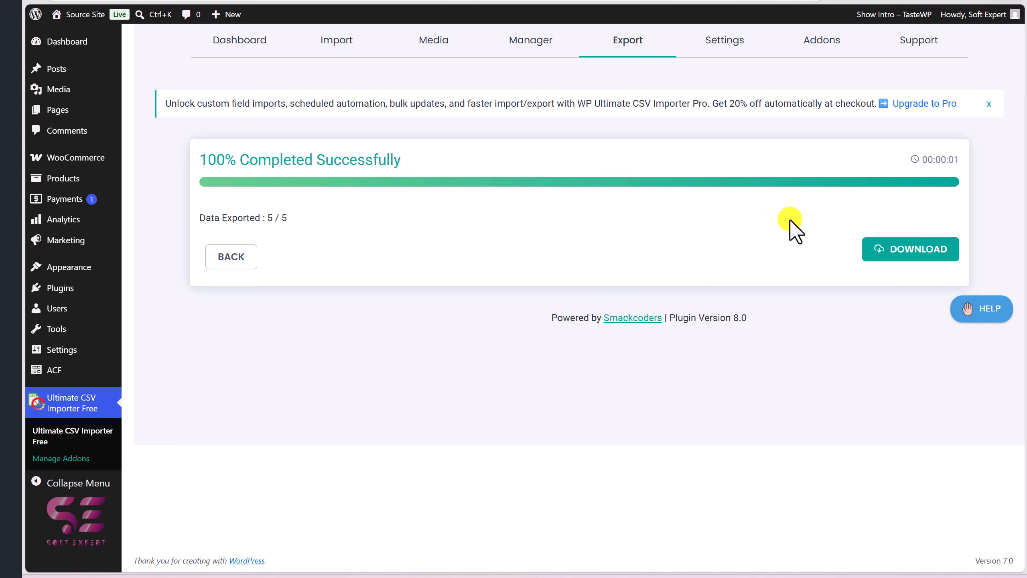
Download the exported Products.csv and open it in the spreadsheet app to review its columns
left_click(878, 250)
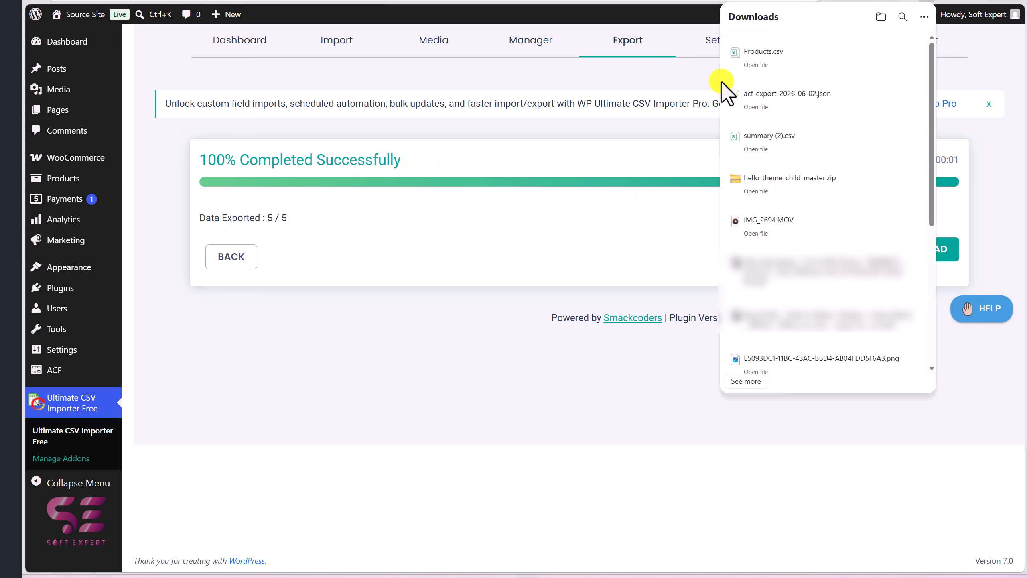
left_click(753, 65)
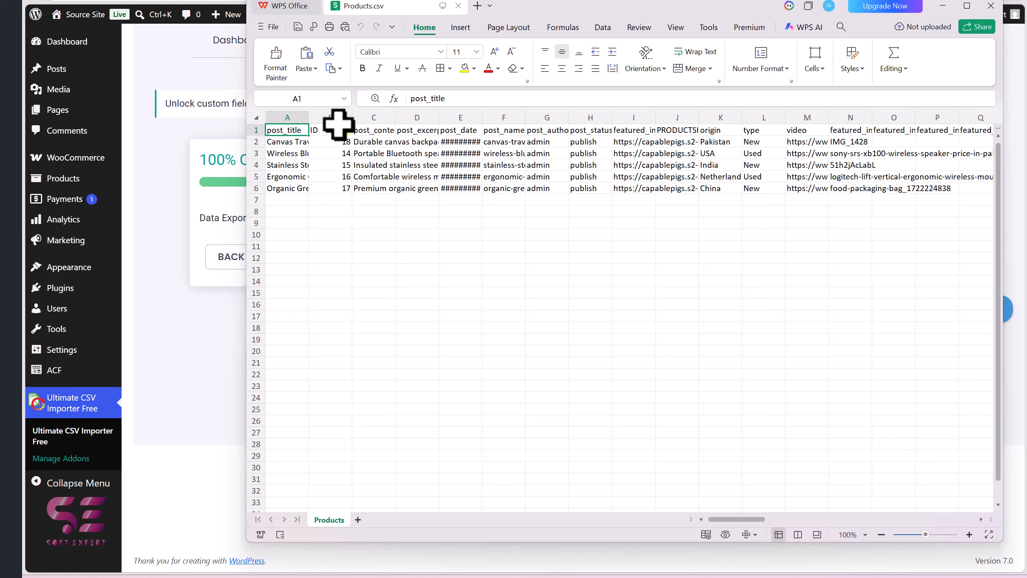
scroll(662, 195, "right", 1)
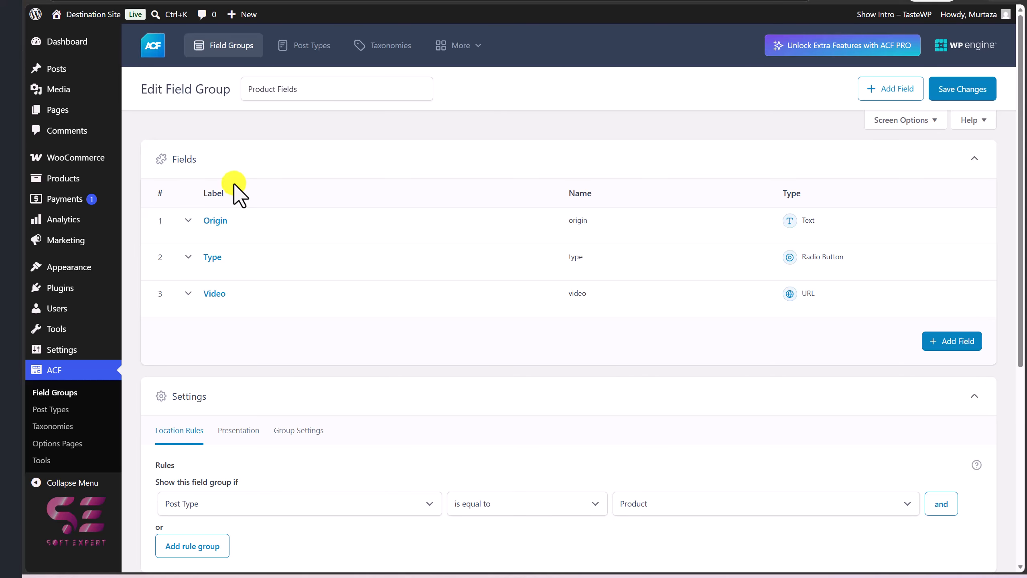
Search the plugin directory for "ultimate csv", then install and activate WP Ultimate CSV Importer on the destination site
mouse_move(80, 289)
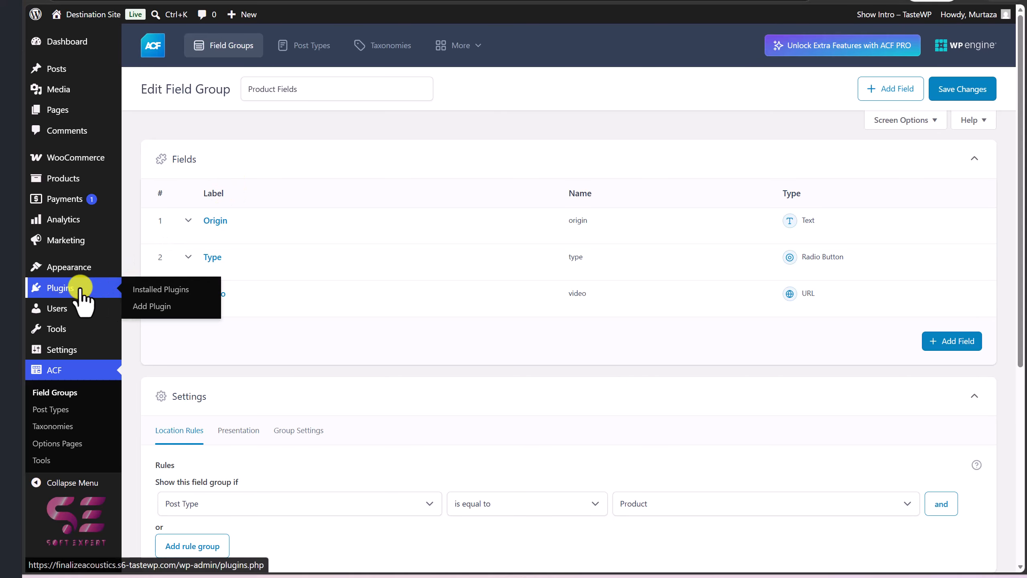
left_click(145, 307)
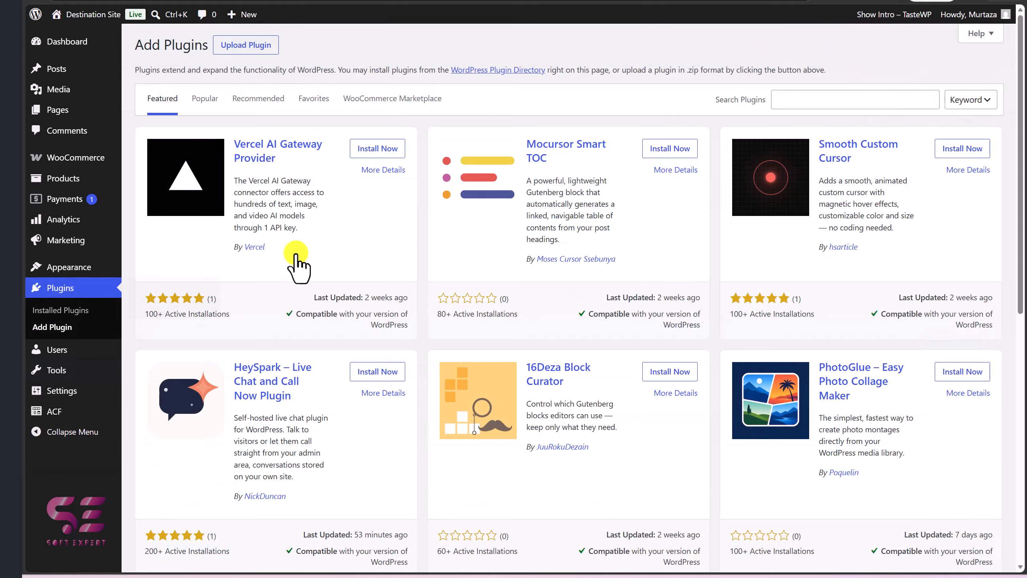
left_click(800, 97)
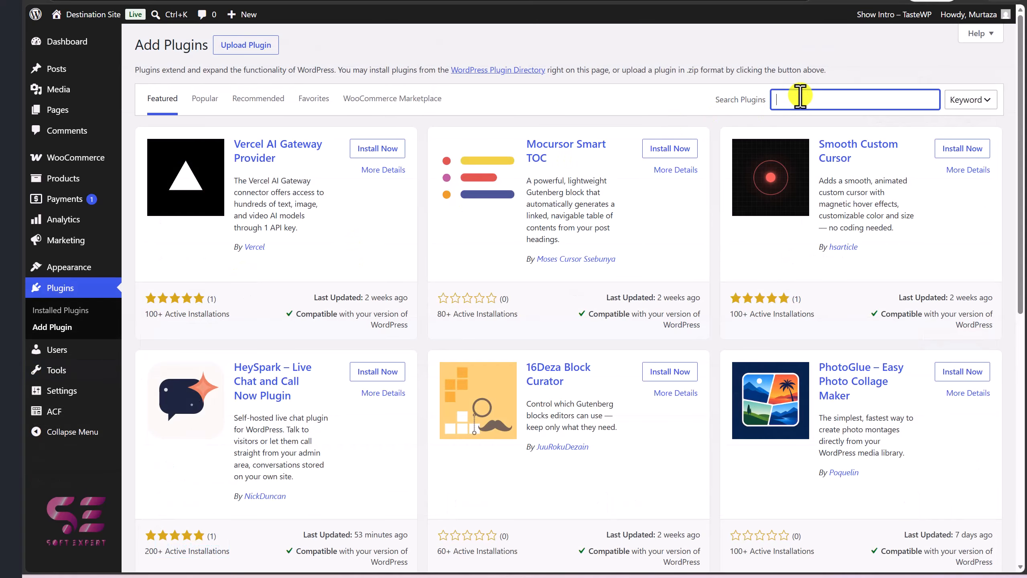
type("ultimate csv")
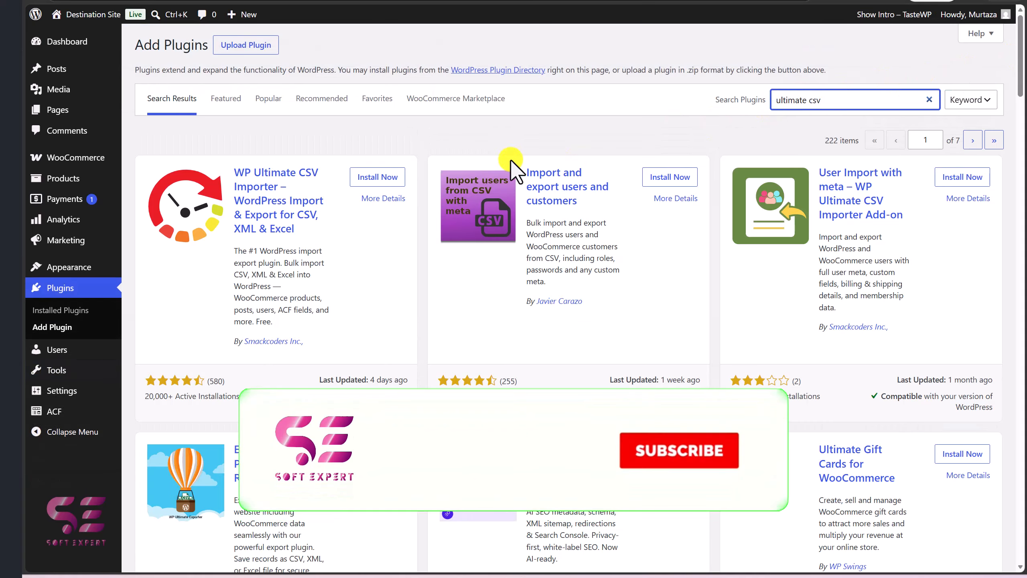
left_click(391, 178)
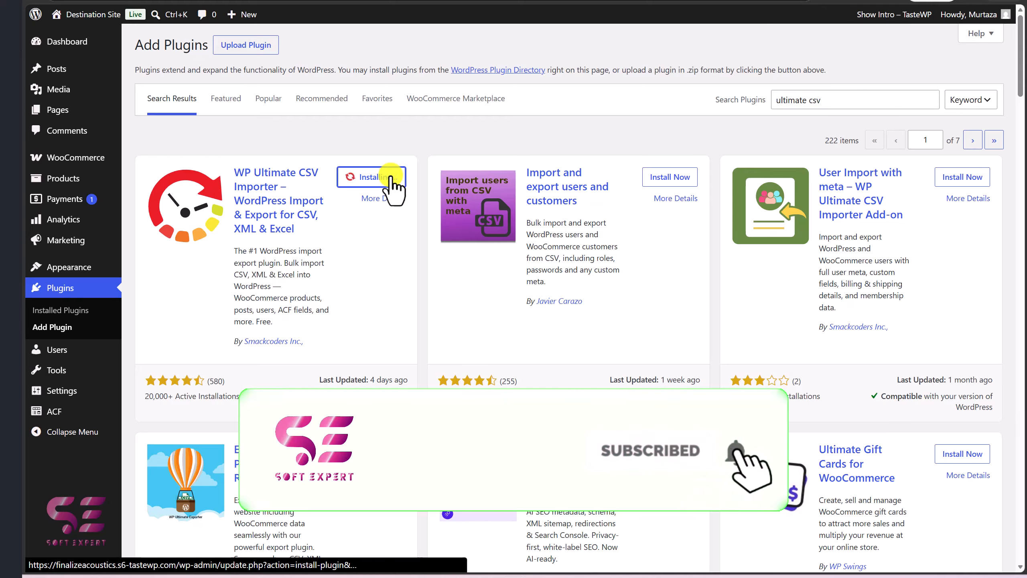
left_click(391, 178)
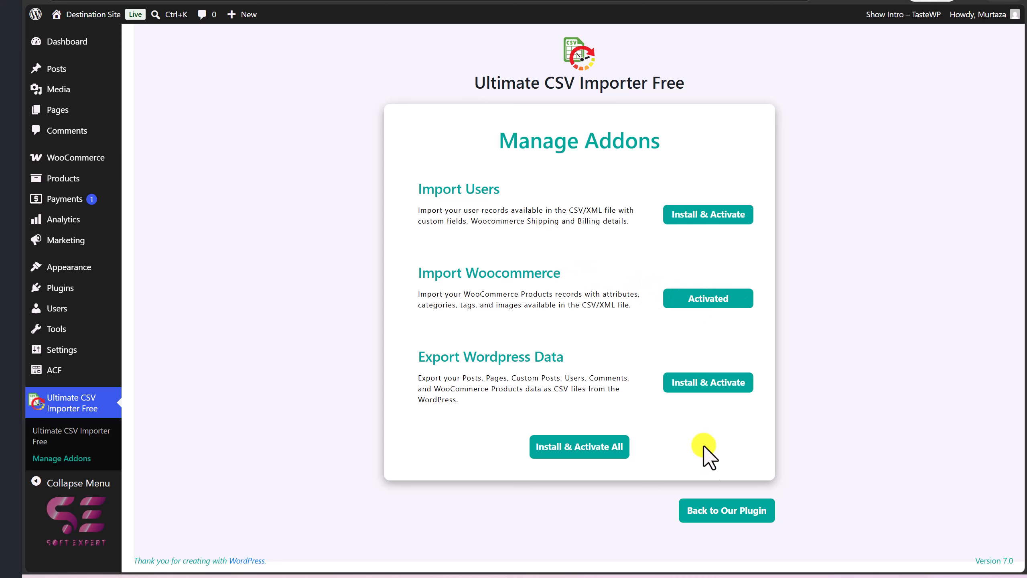
Open the plugin's import page in advanced mode and upload Products.csv from the Downloads folder
left_click(718, 511)
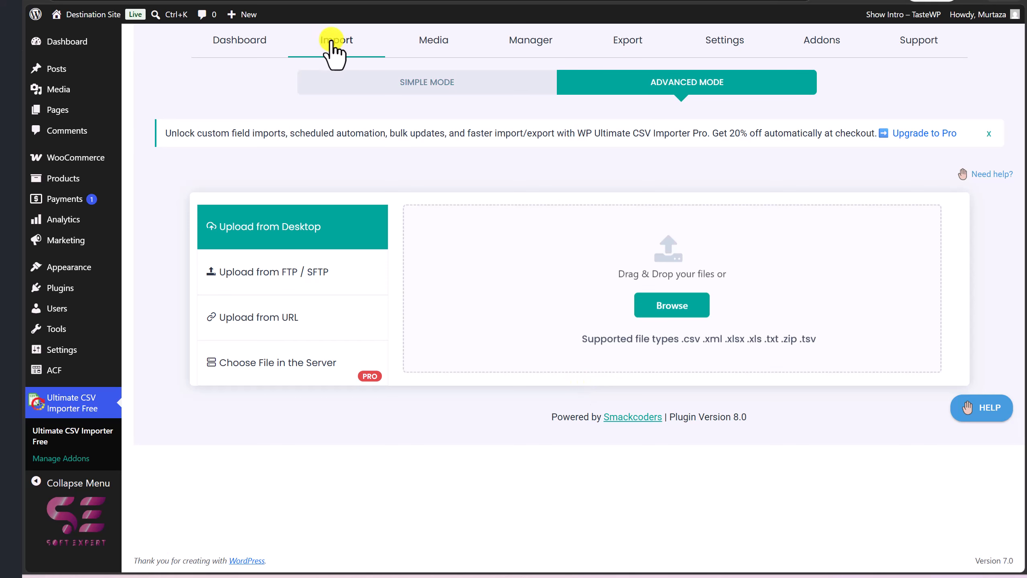
left_click(420, 84)
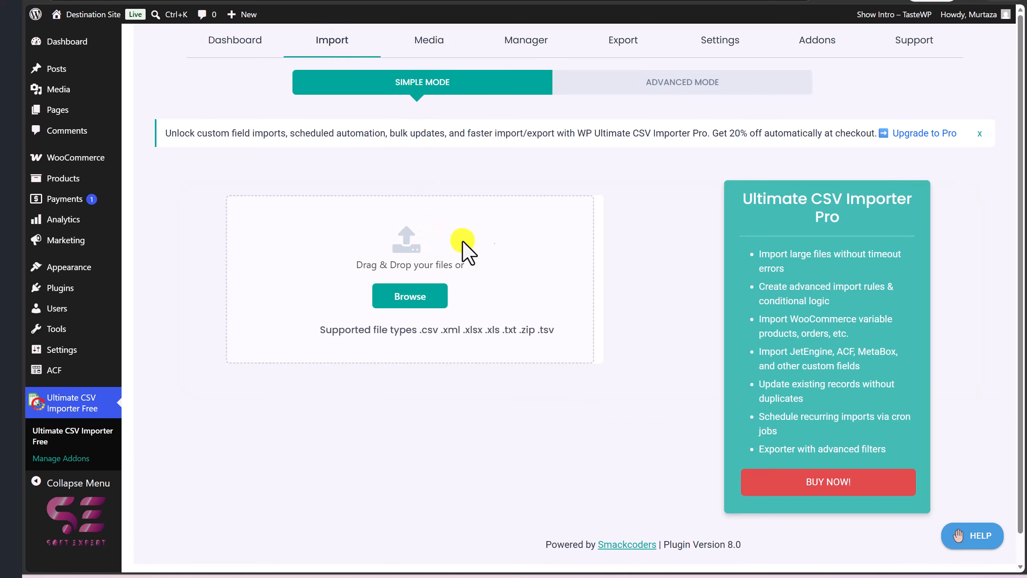
left_click(610, 83)
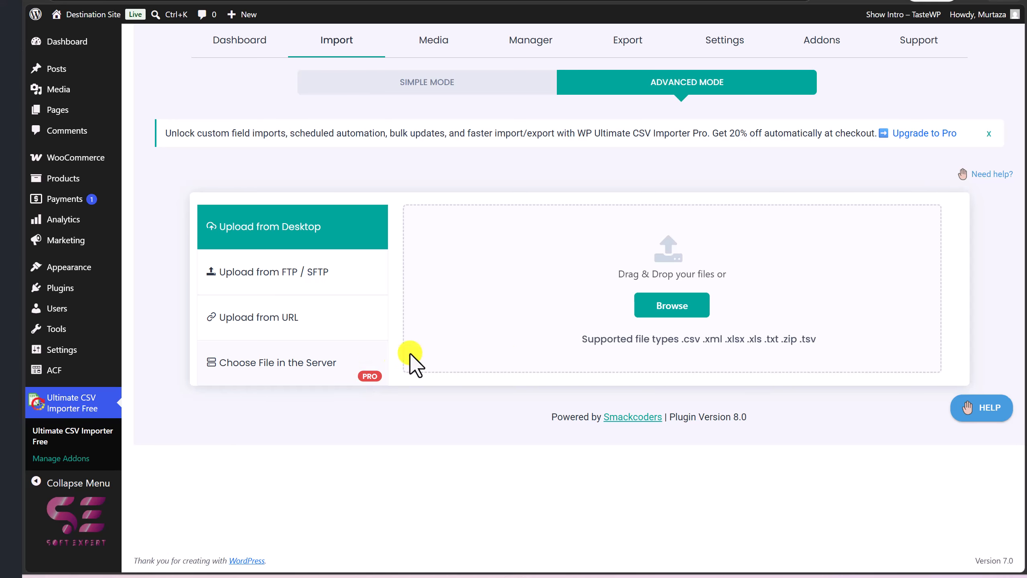
left_click(653, 303)
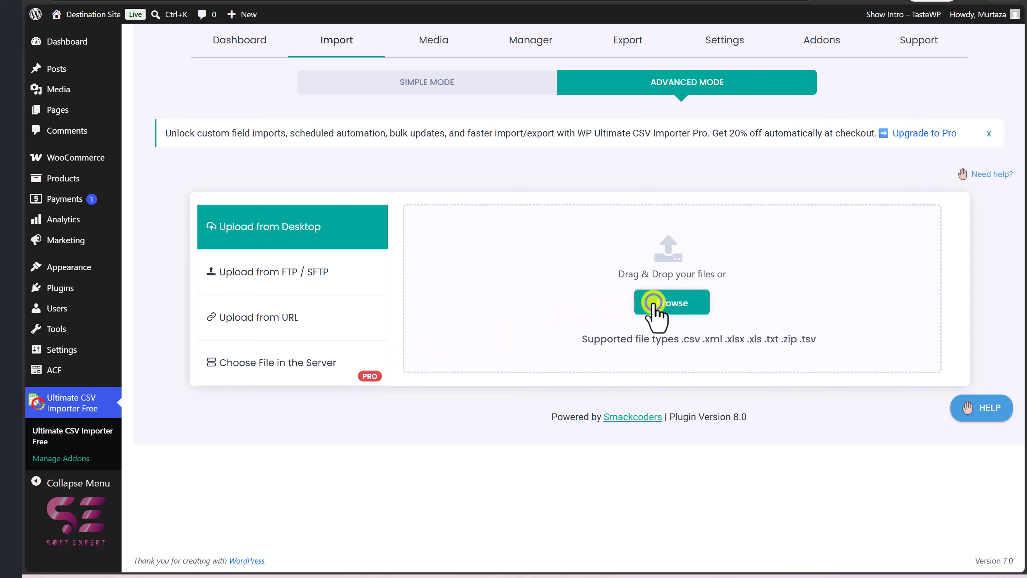
left_click(133, 131)
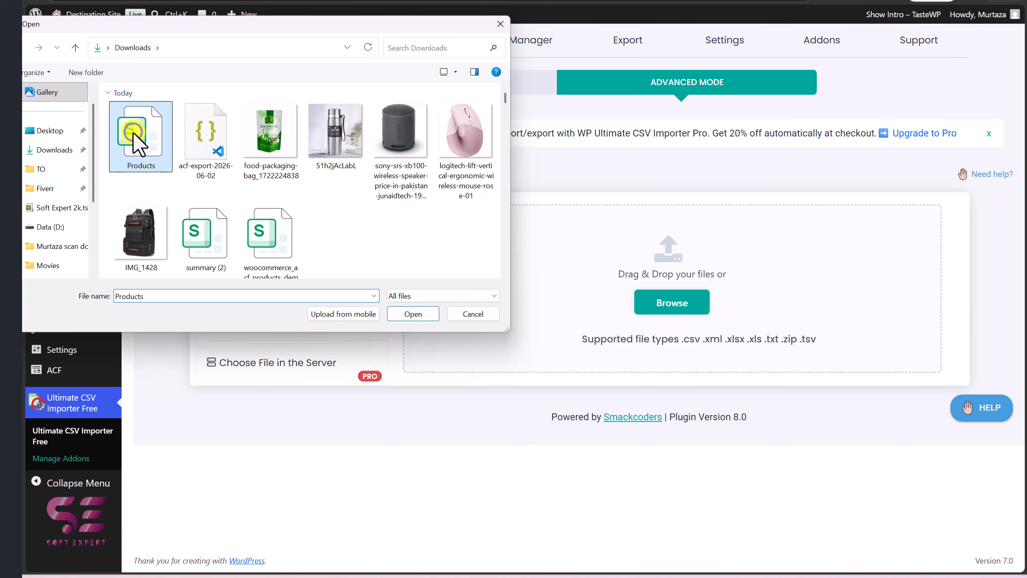
left_click(397, 313)
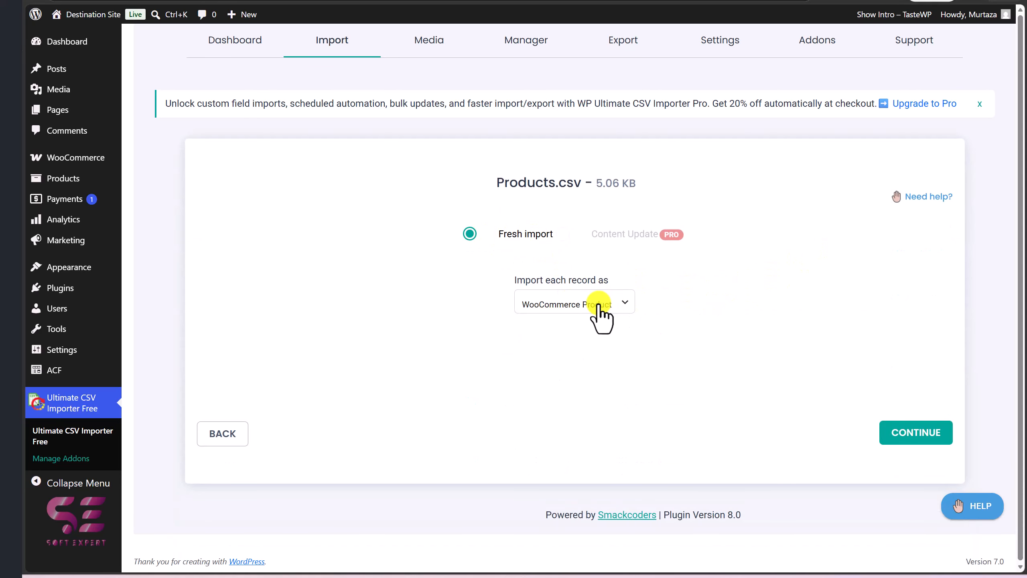
Choose WooCommerce Product as the record type for a fresh import and continue to field mapping
left_click(624, 304)
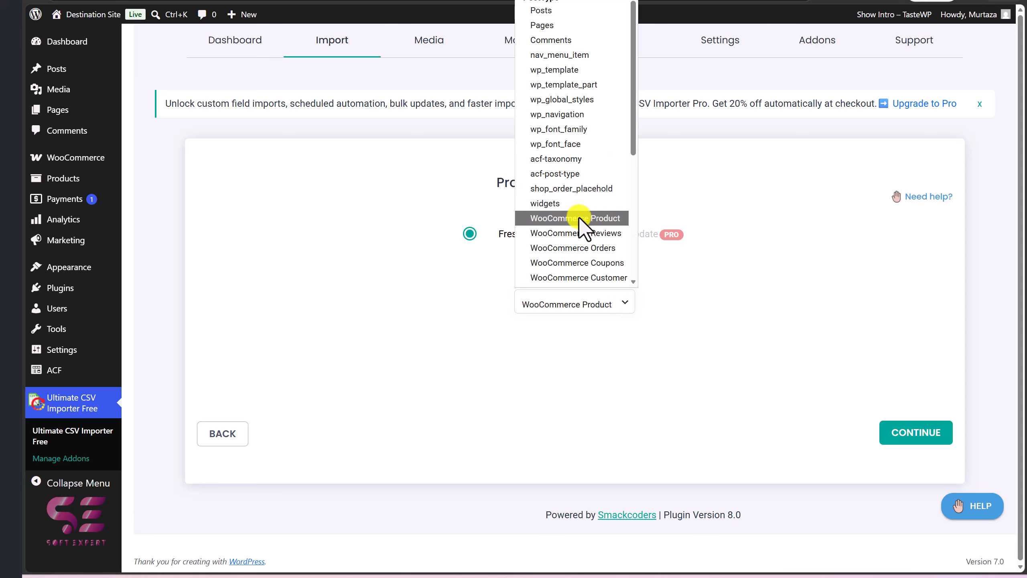
left_click(652, 298)
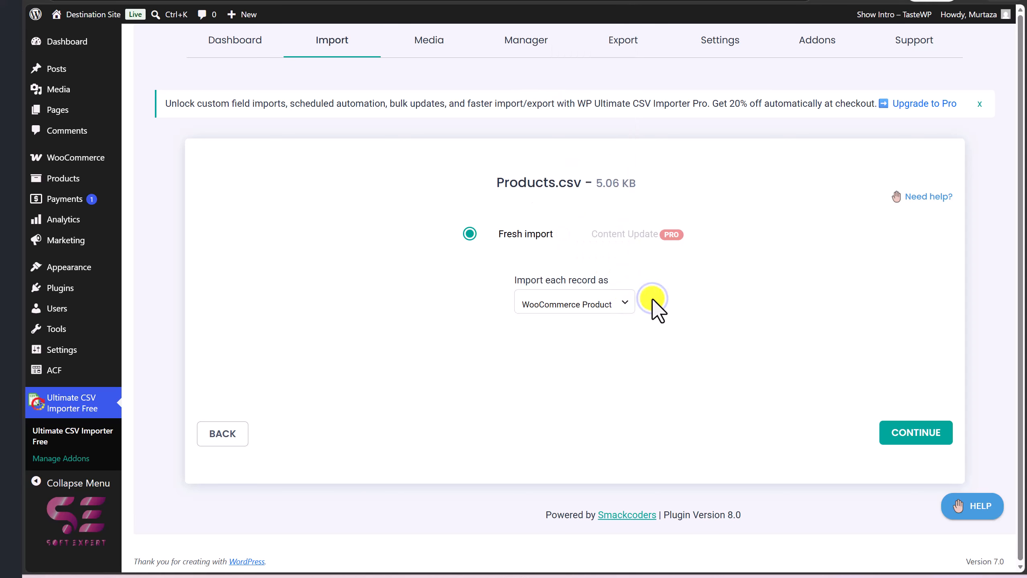
left_click(909, 435)
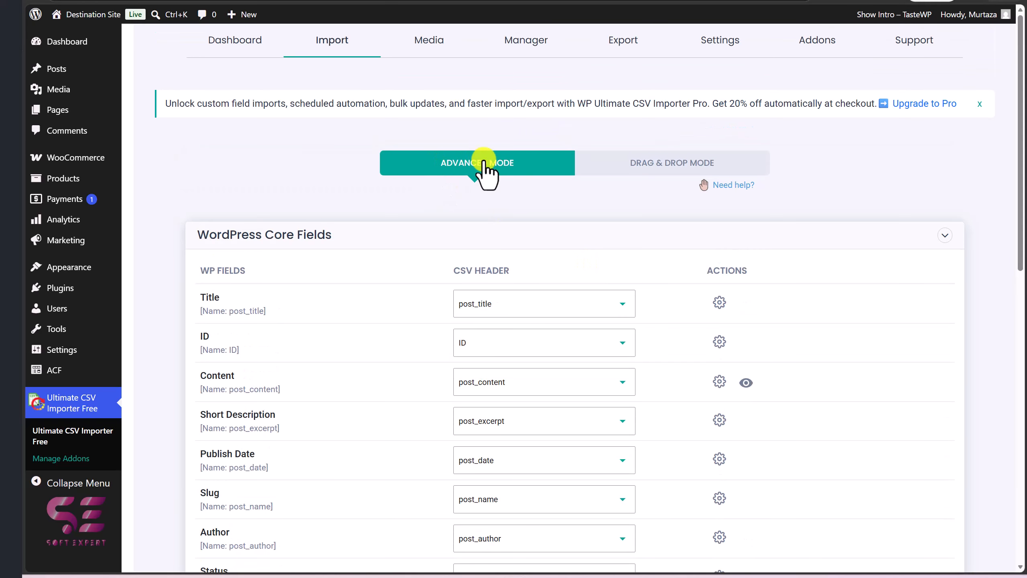
Check the WordPress core field mappings, keeping Title mapped to the post_title CSV header
left_click(527, 303)
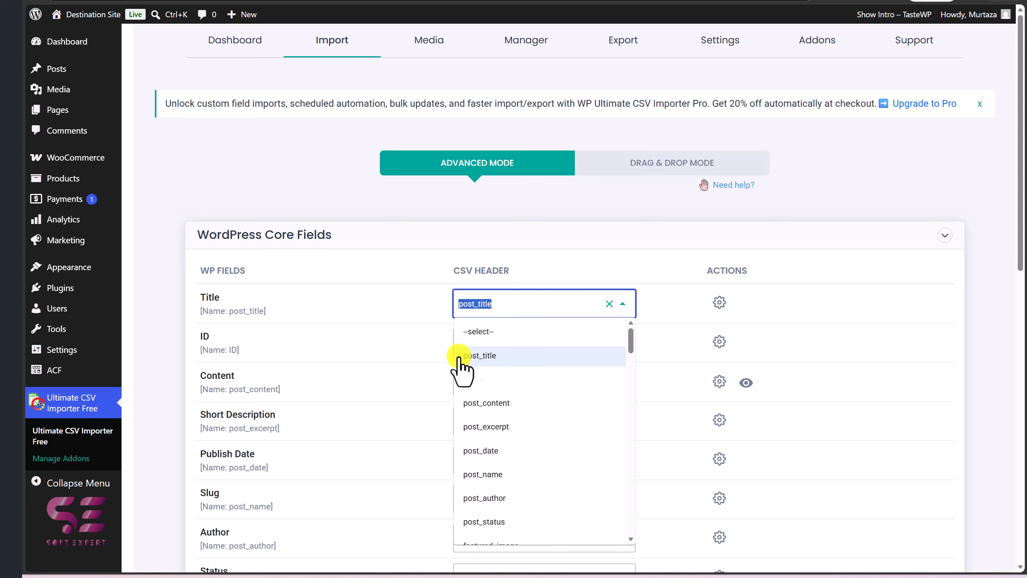
left_click(441, 354)
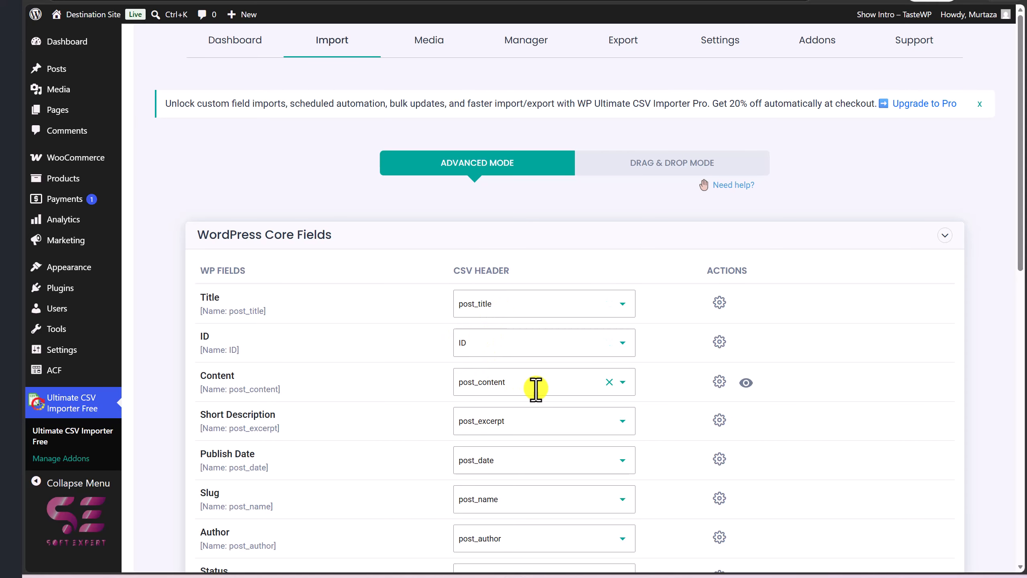
scroll(533, 387, "down", 1)
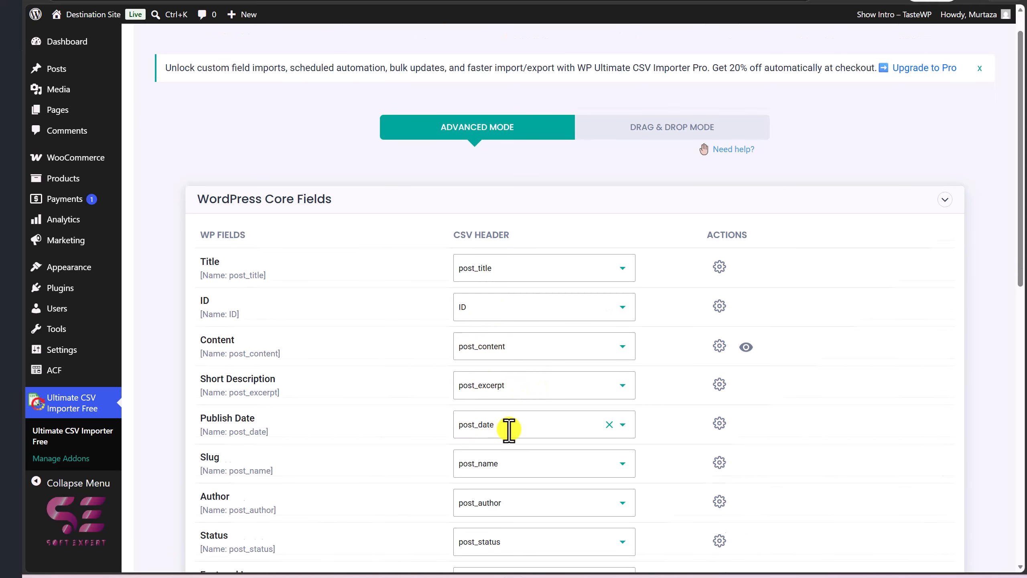
scroll(509, 427, "down", 5)
scroll(509, 426, "up", 4)
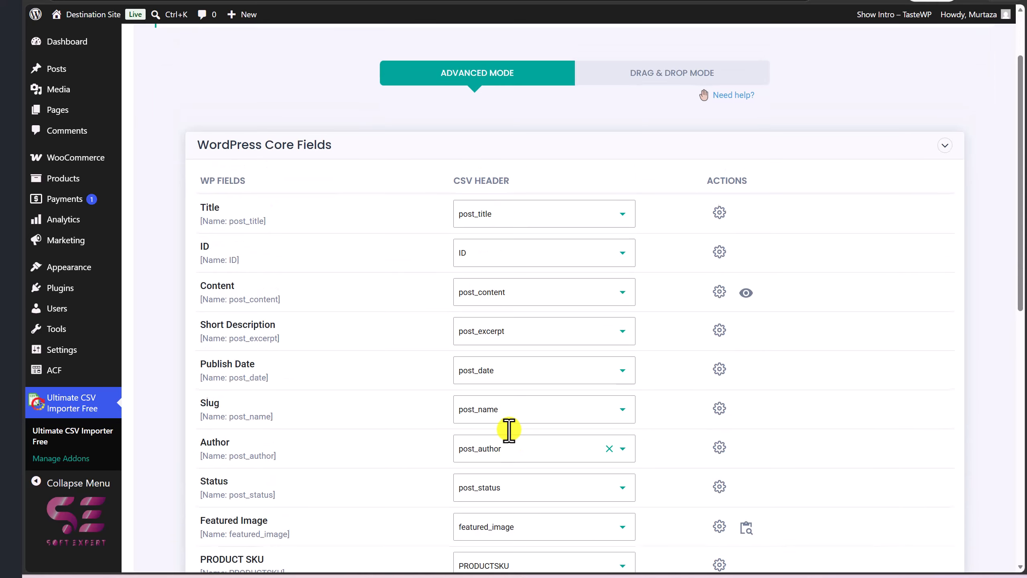
Switch to drag & drop mode and drop the post_title and ID CSV headers into the Title and ID fields
left_click(649, 77)
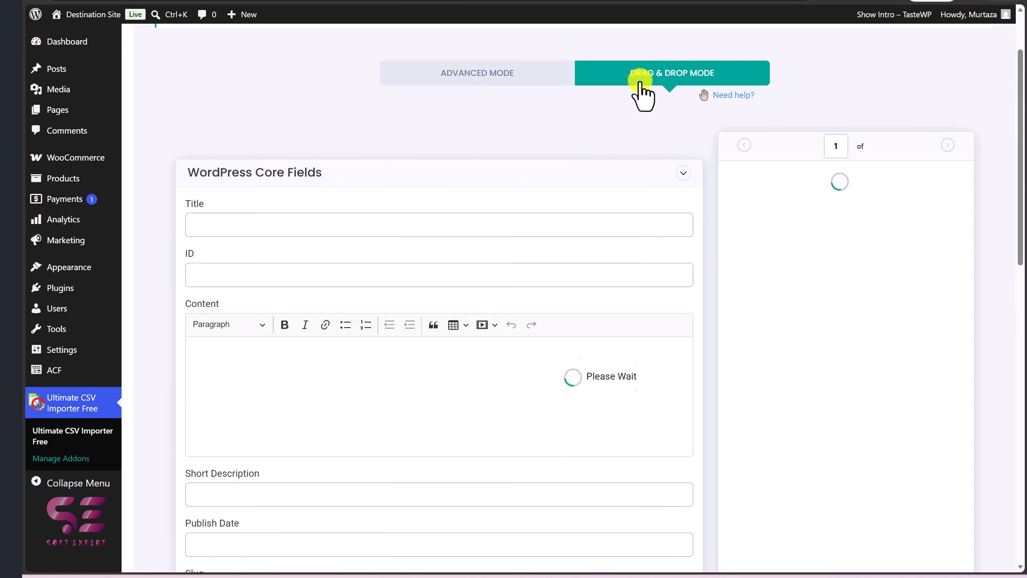
left_click(514, 191)
scroll(810, 259, "down", 5)
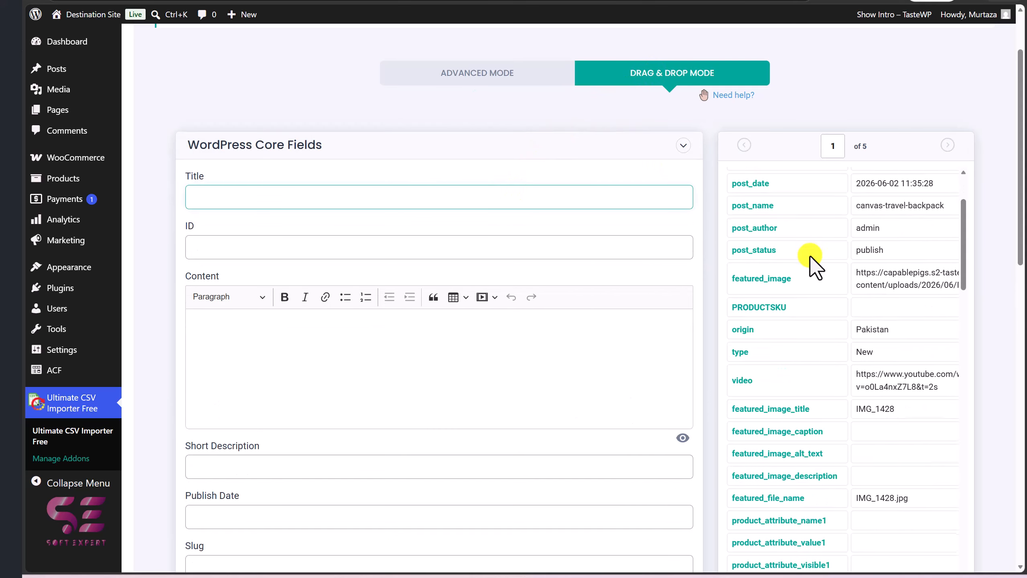
scroll(810, 243, "up", 5)
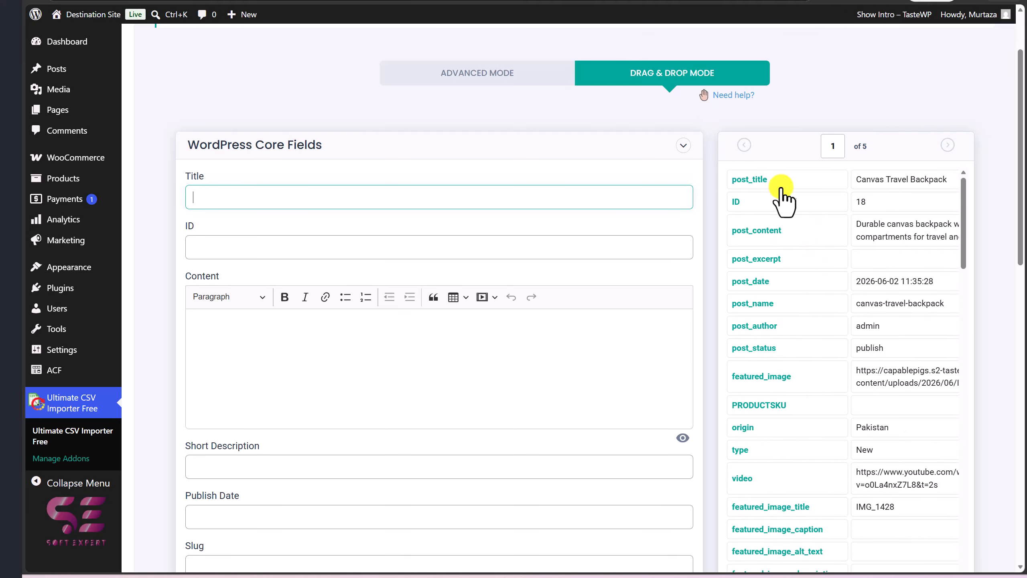
left_click_drag(829, 180, 653, 202)
left_click(493, 242)
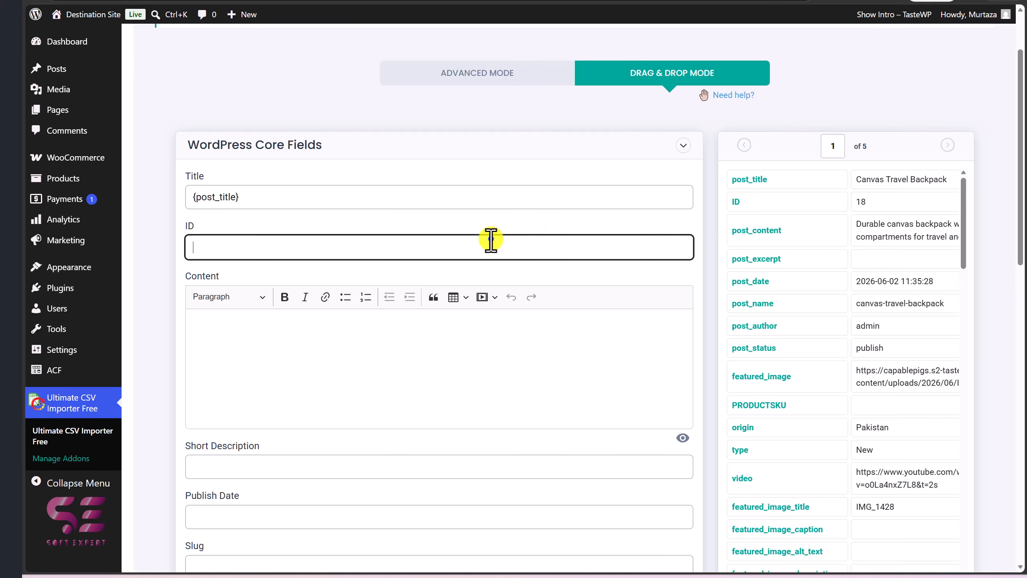
left_click_drag(820, 201, 568, 253)
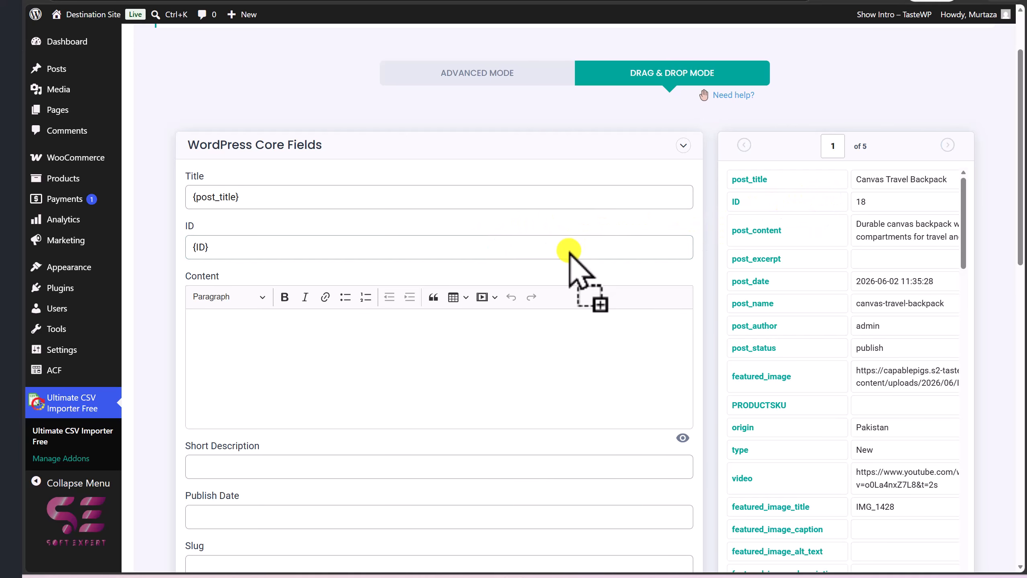
Switch back to advanced mode and review the core field mappings to CSV headers
scroll(559, 380, "down", 5)
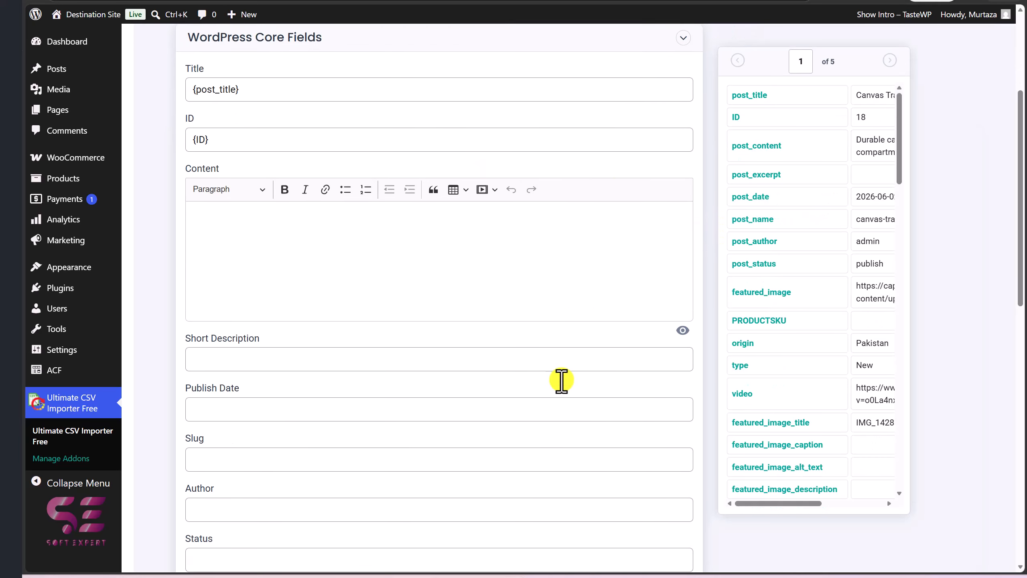
scroll(513, 291, "down", 3)
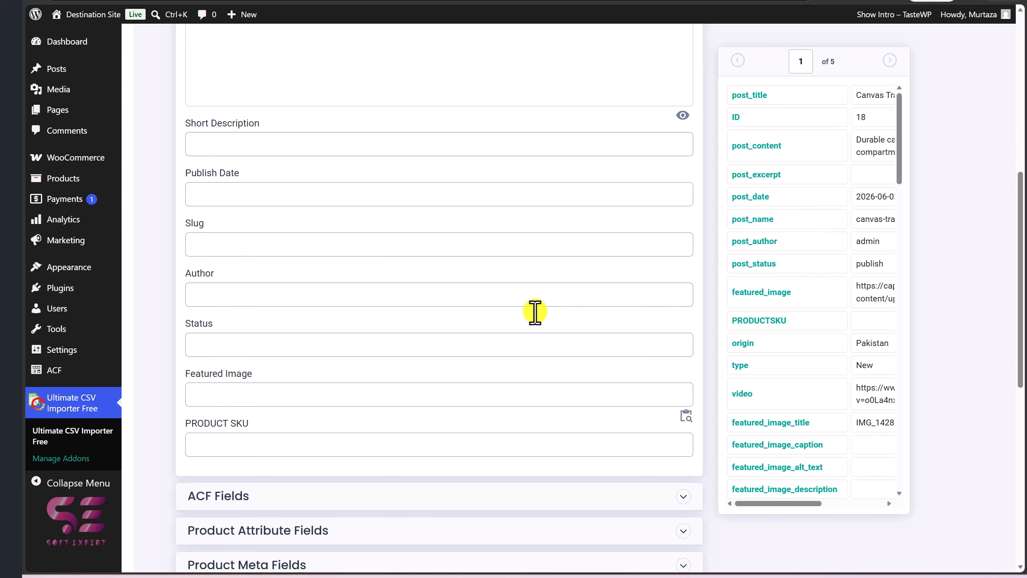
scroll(534, 309, "up", 4)
scroll(499, 318, "up", 5)
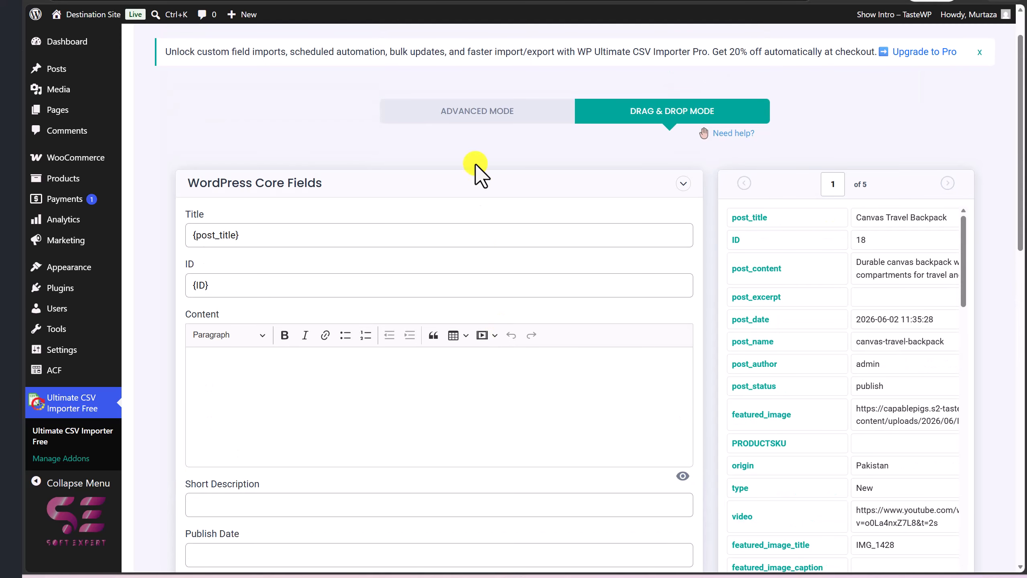
left_click(471, 122)
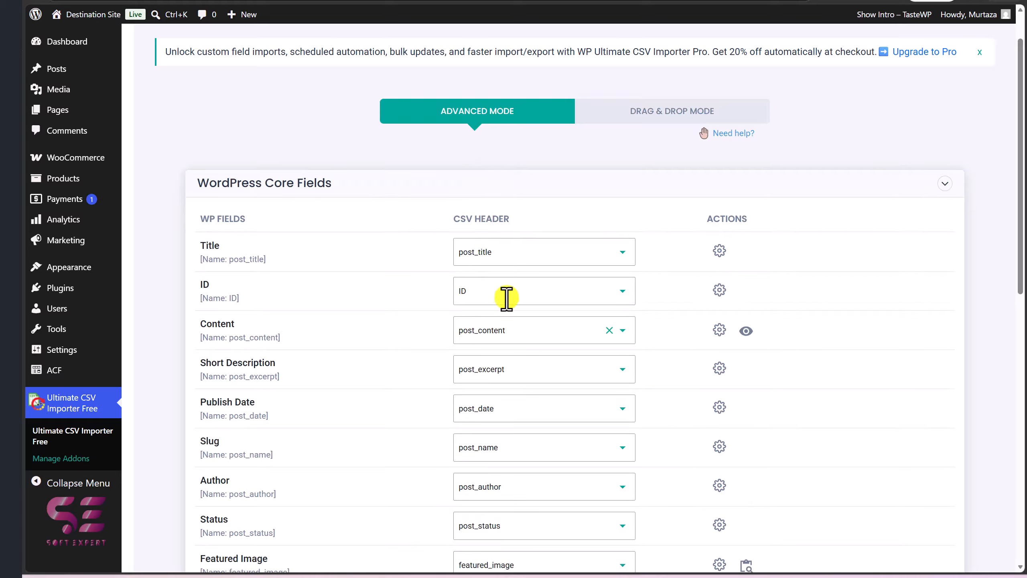
scroll(511, 272, "down", 5)
scroll(512, 267, "down", 2)
scroll(512, 267, "up", 5)
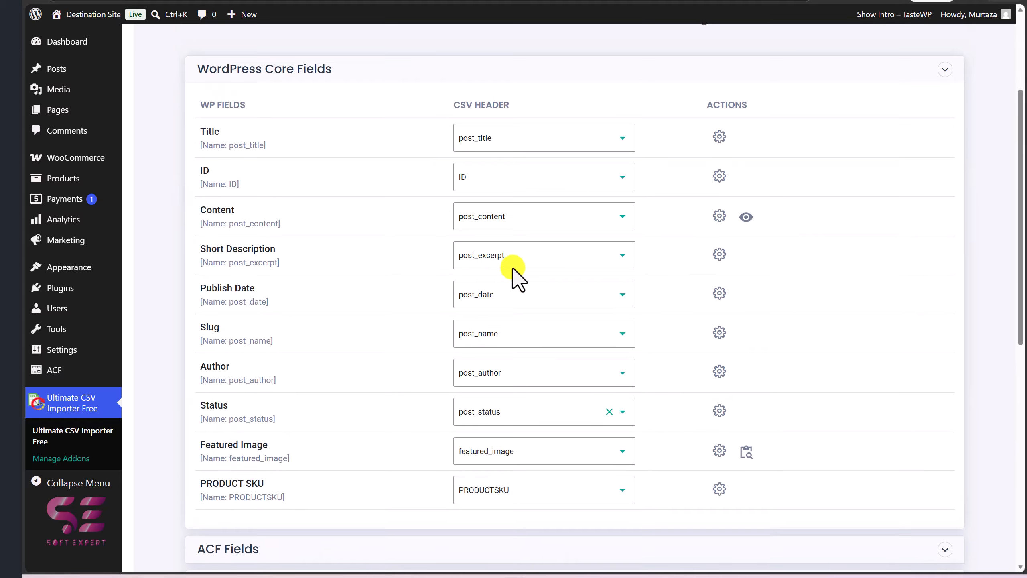
Expand the ACF Fields section and check that Origin is mapped to the origin CSV header
scroll(495, 216, "down", 5)
scroll(496, 215, "up", 3)
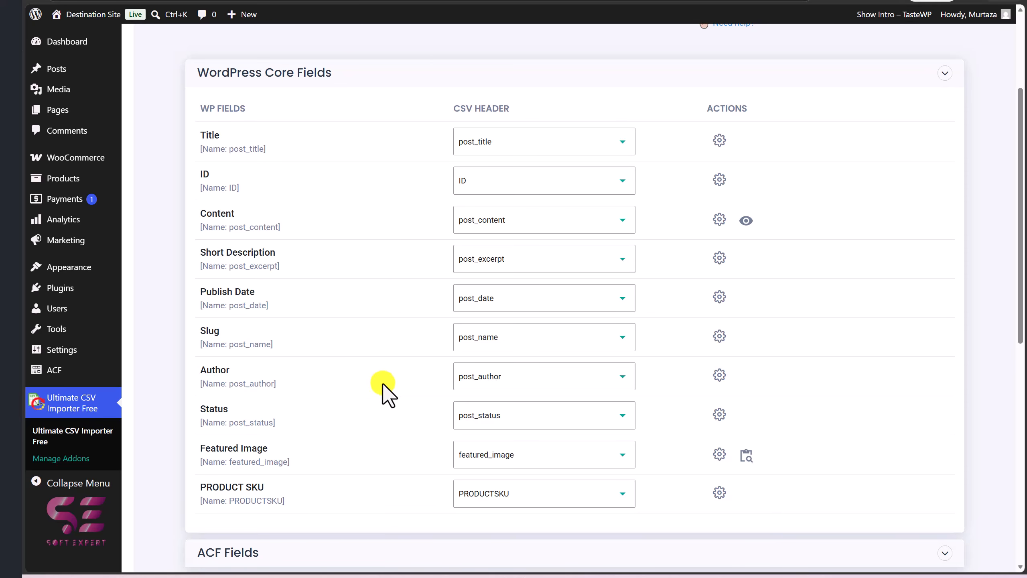
scroll(383, 392, "down", 6)
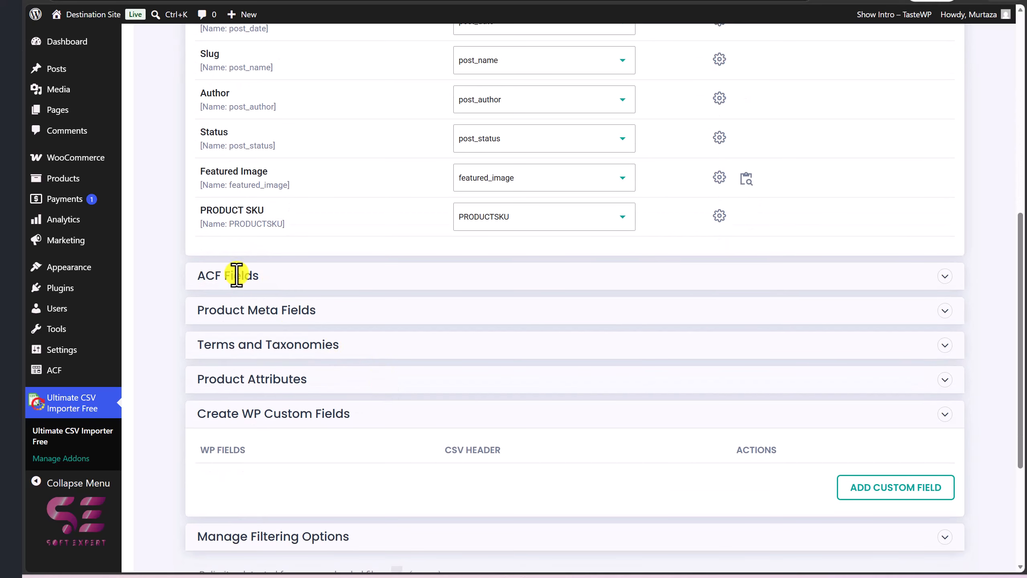
left_click(286, 272)
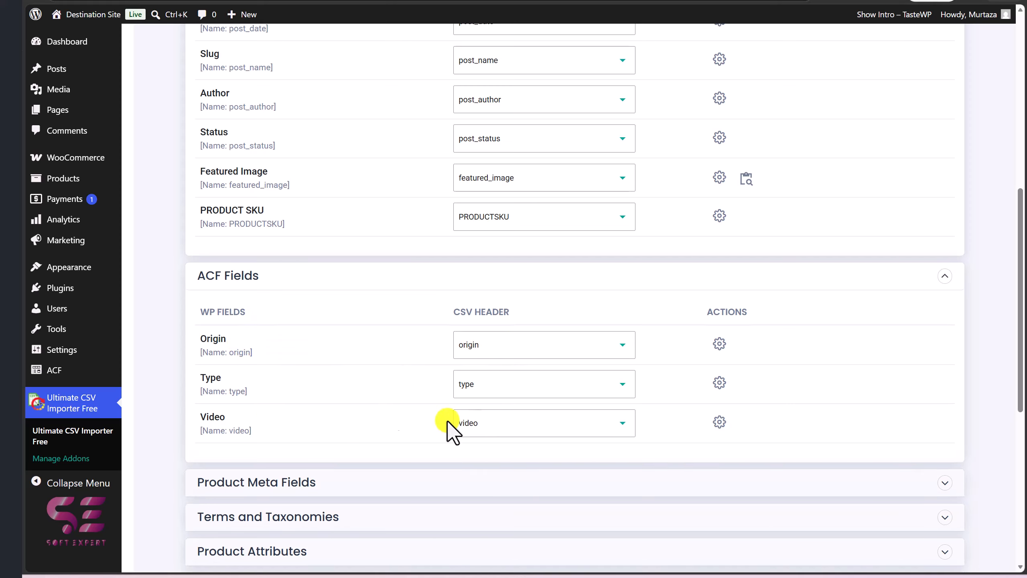
left_click(499, 345)
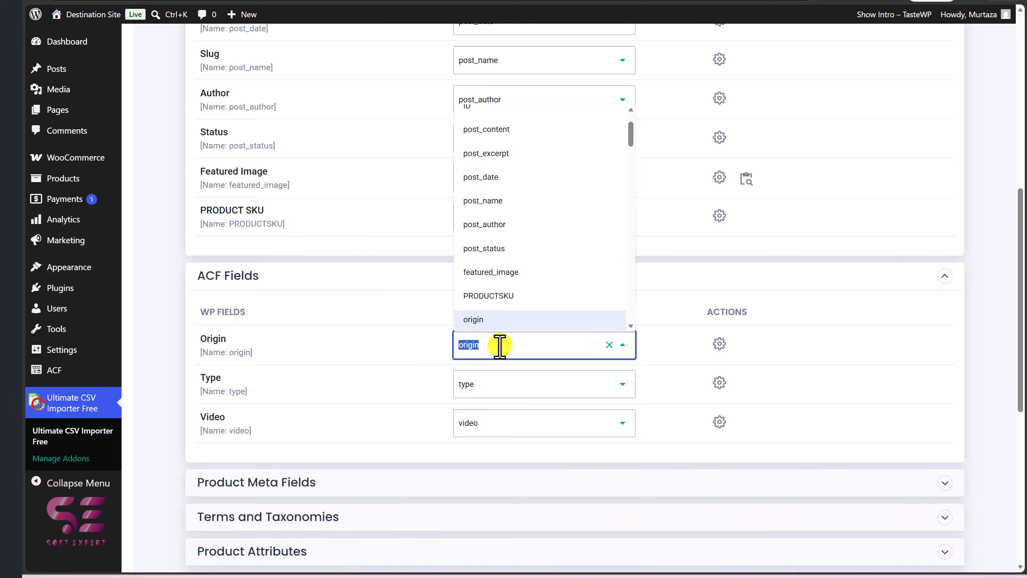
left_click(419, 344)
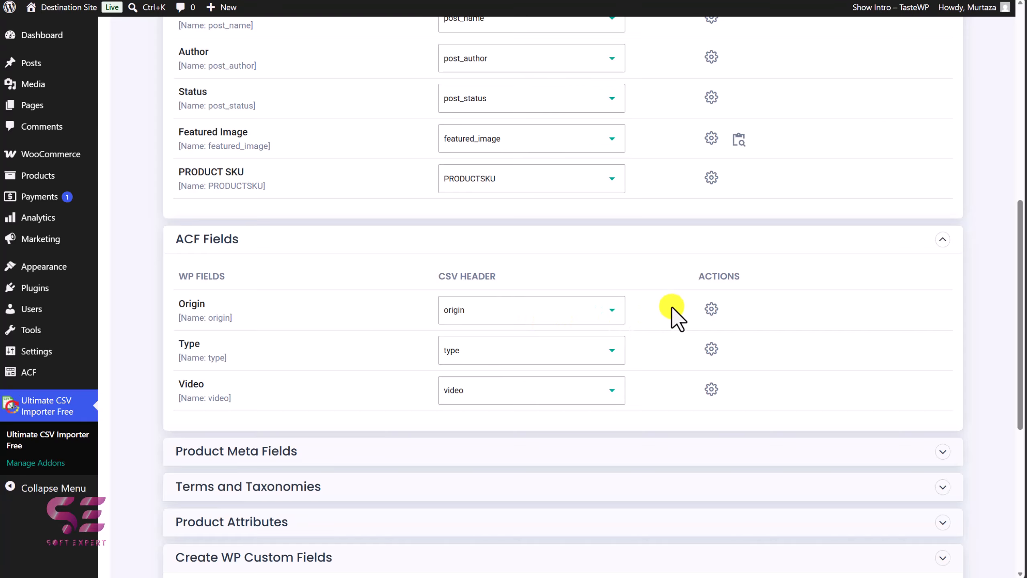
Open the Origin field's mapping options and view the Static, Formula and Custom tabs before closing them
left_click(711, 306)
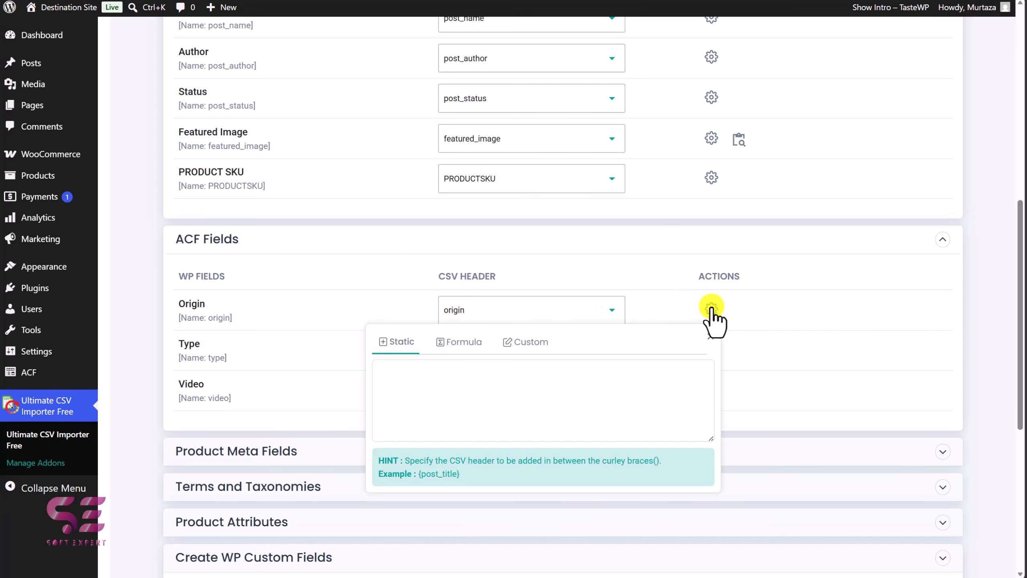
left_click(463, 344)
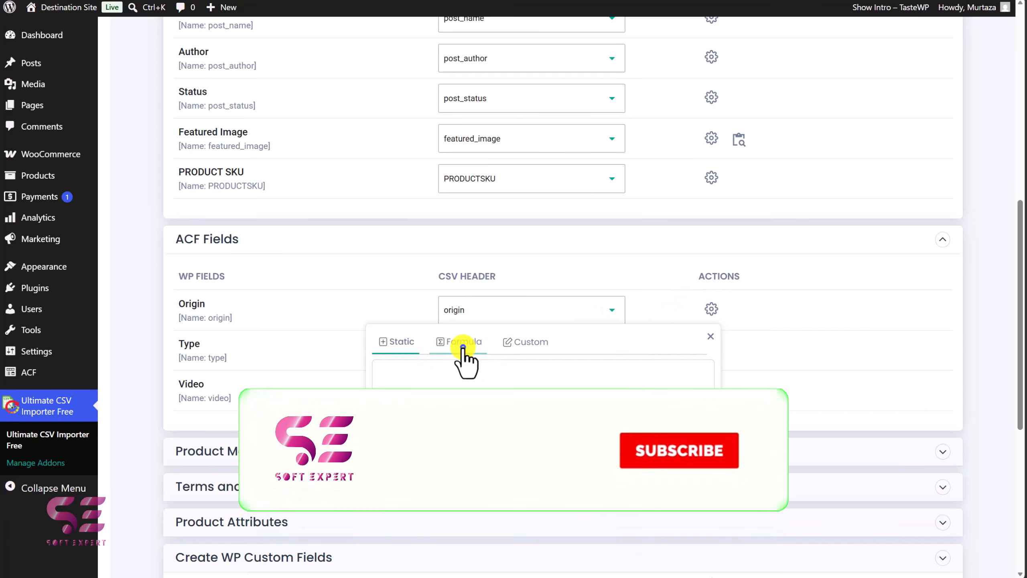
left_click(522, 343)
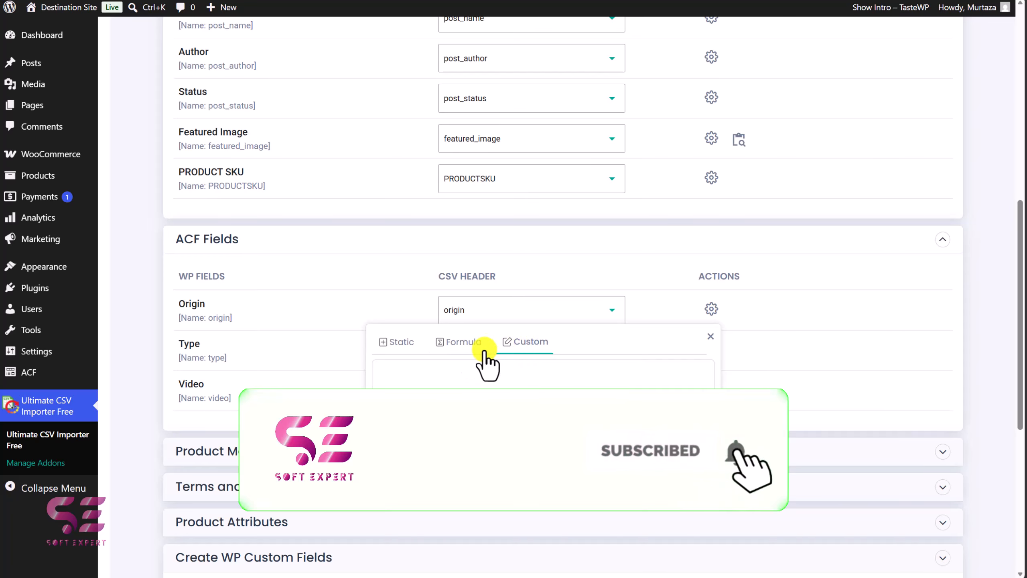
left_click(395, 343)
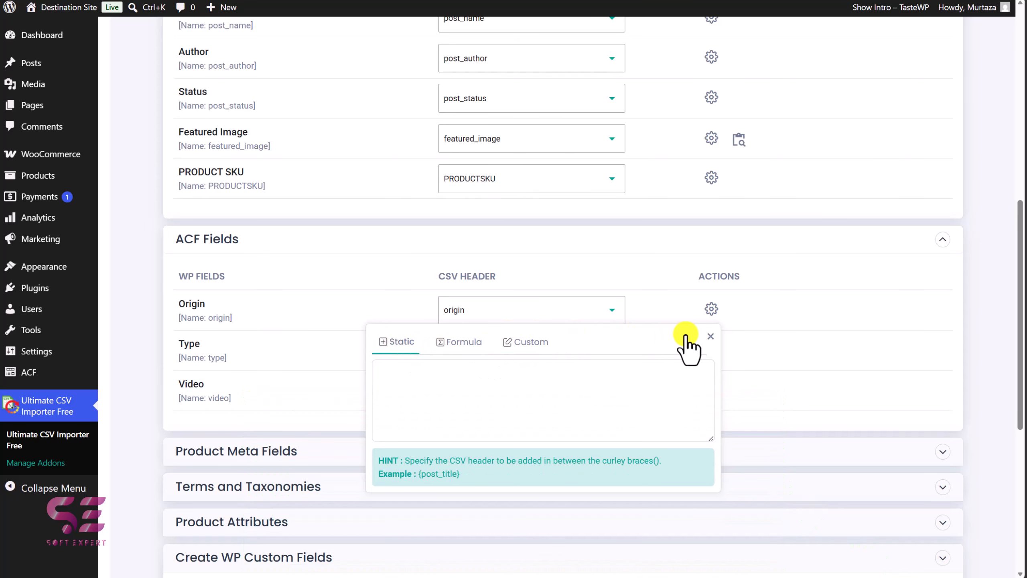
left_click(710, 336)
Expand the Product Meta Fields section and review its field-to-CSV-header mappings
scroll(667, 364, "down", 1)
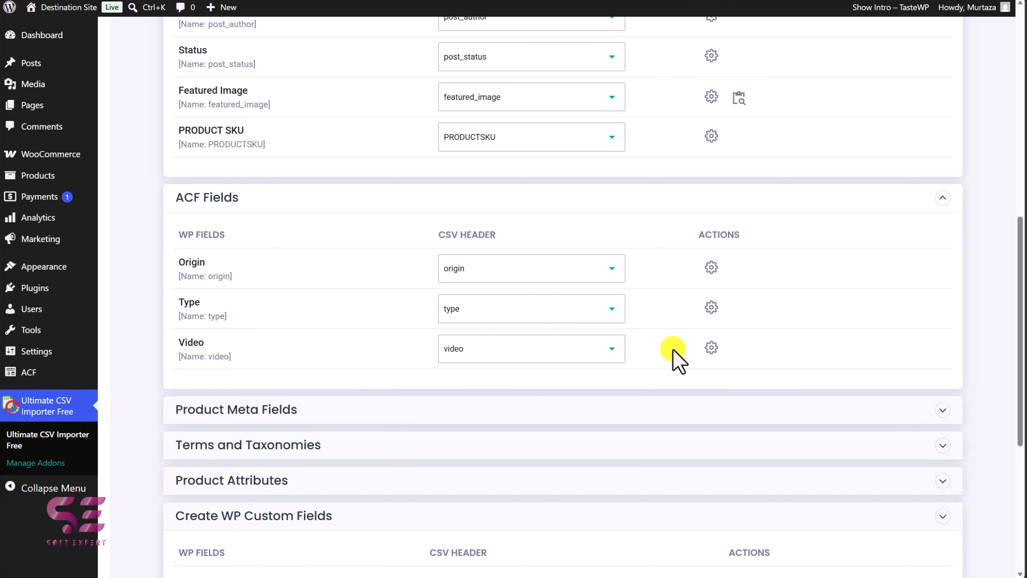
scroll(672, 349, "down", 3)
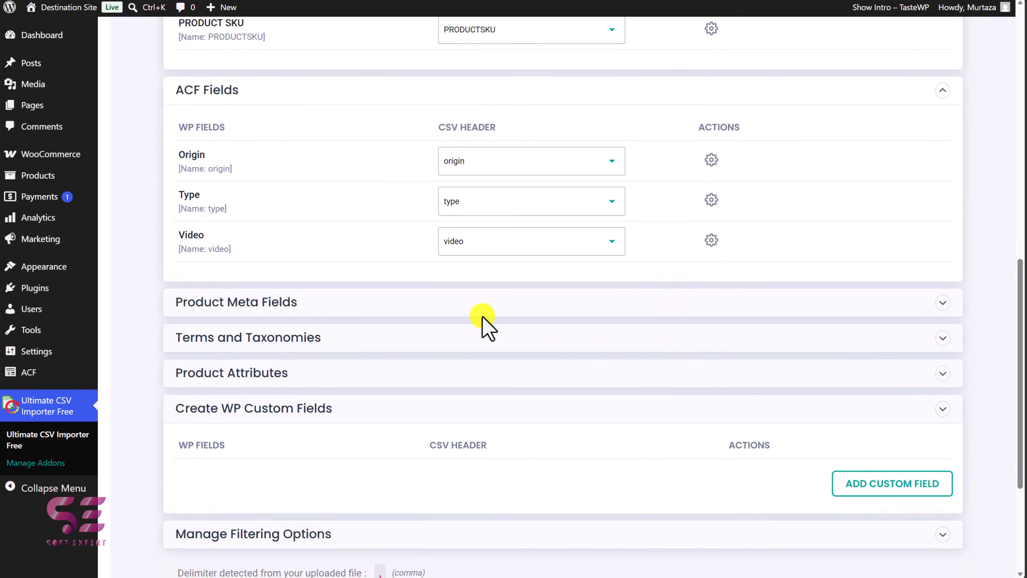
left_click(416, 304)
scroll(415, 304, "down", 6)
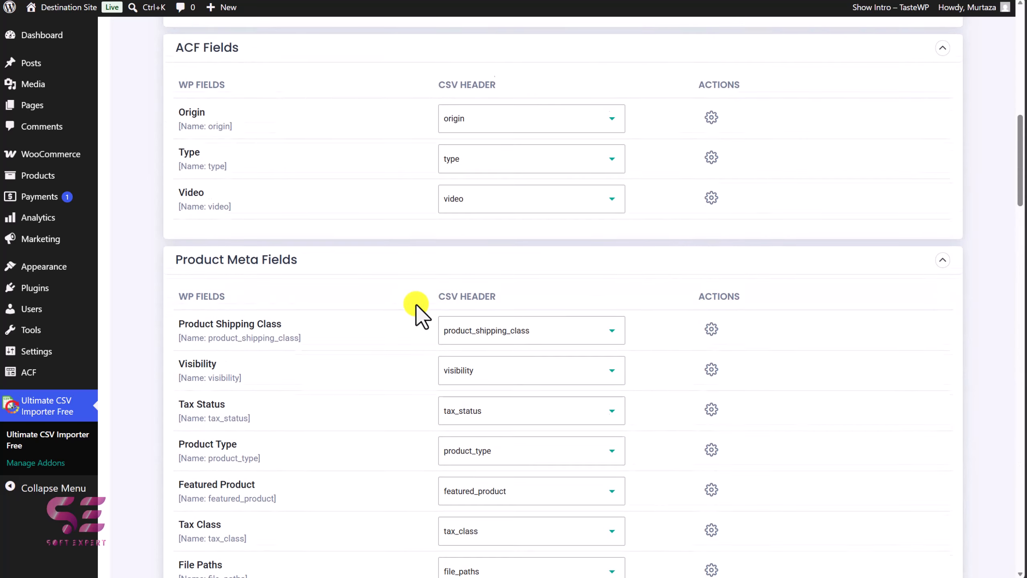
scroll(416, 304, "down", 2)
scroll(347, 370, "down", 7)
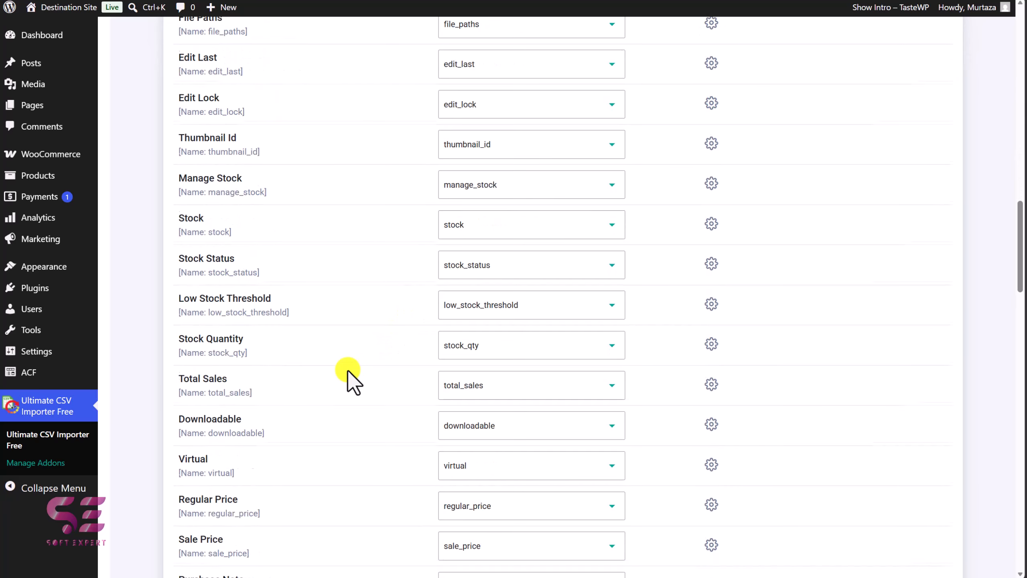
scroll(348, 371, "down", 4)
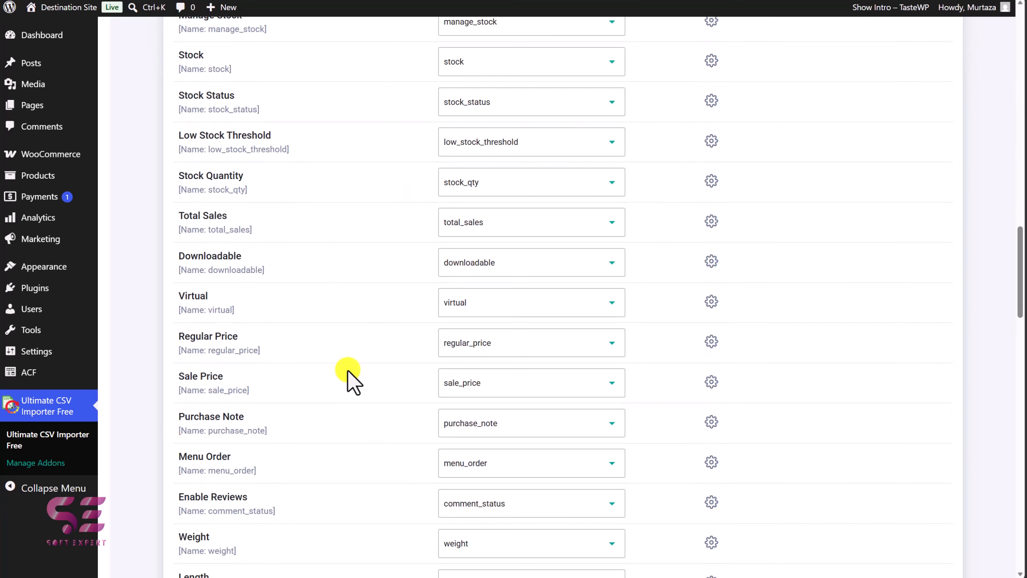
scroll(347, 371, "down", 1)
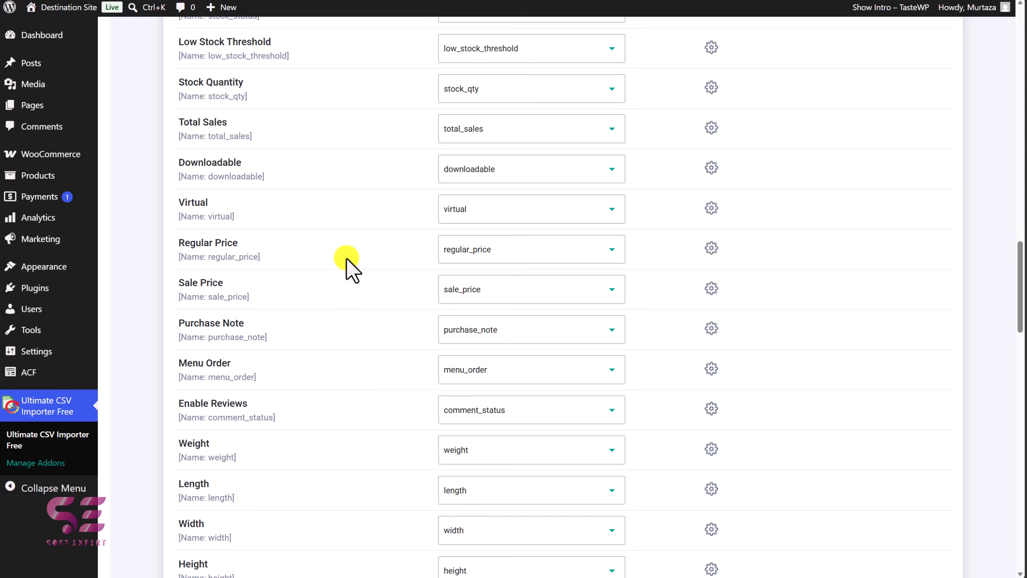
scroll(331, 340, "down", 1)
scroll(398, 310, "down", 2)
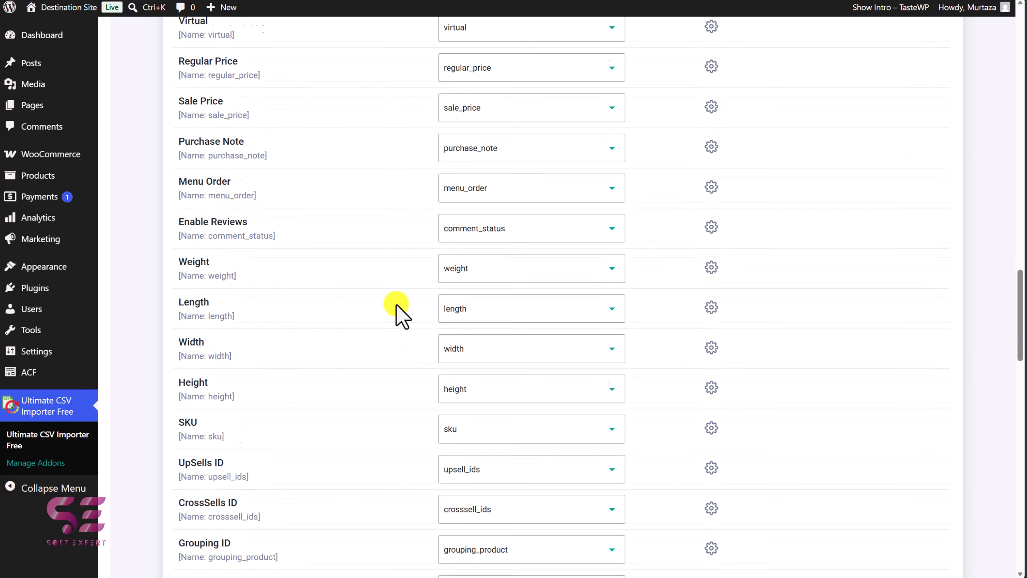
scroll(397, 304, "down", 3)
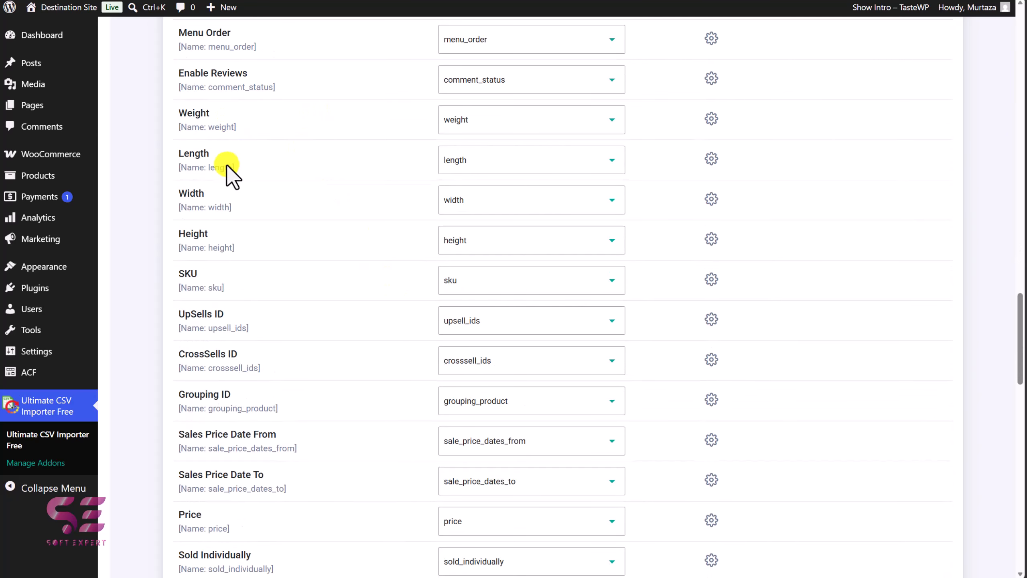
scroll(327, 219, "down", 10)
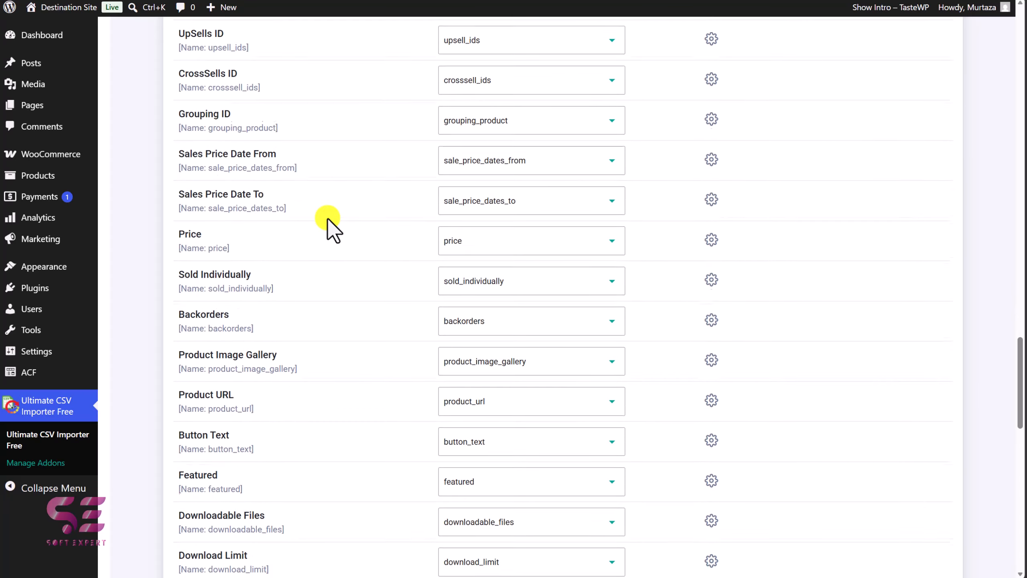
scroll(327, 218, "down", 12)
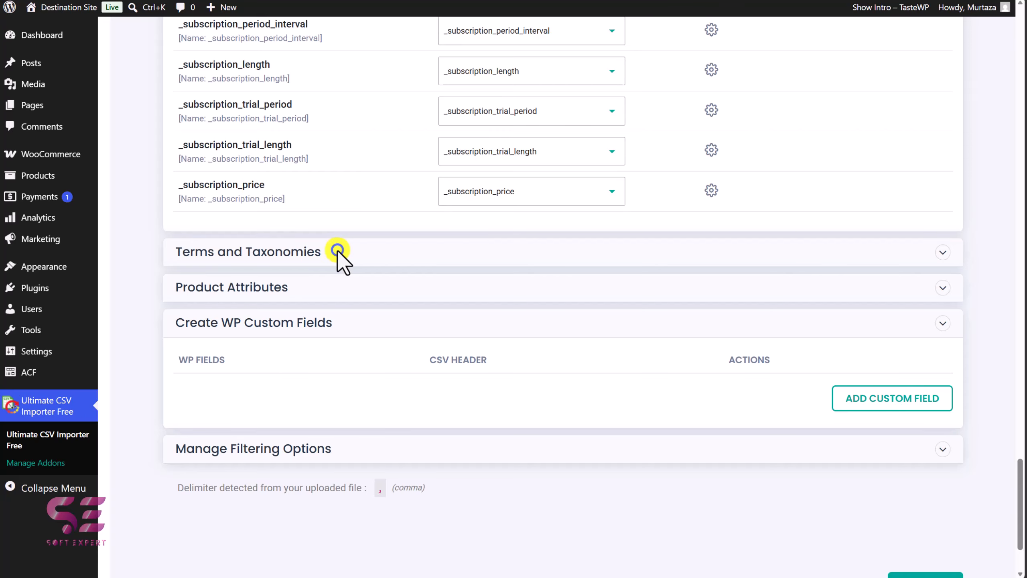
Review the Terms and Taxonomies and Product Attributes mappings, then continue to the import settings
left_click(337, 250)
scroll(337, 250, "down", 3)
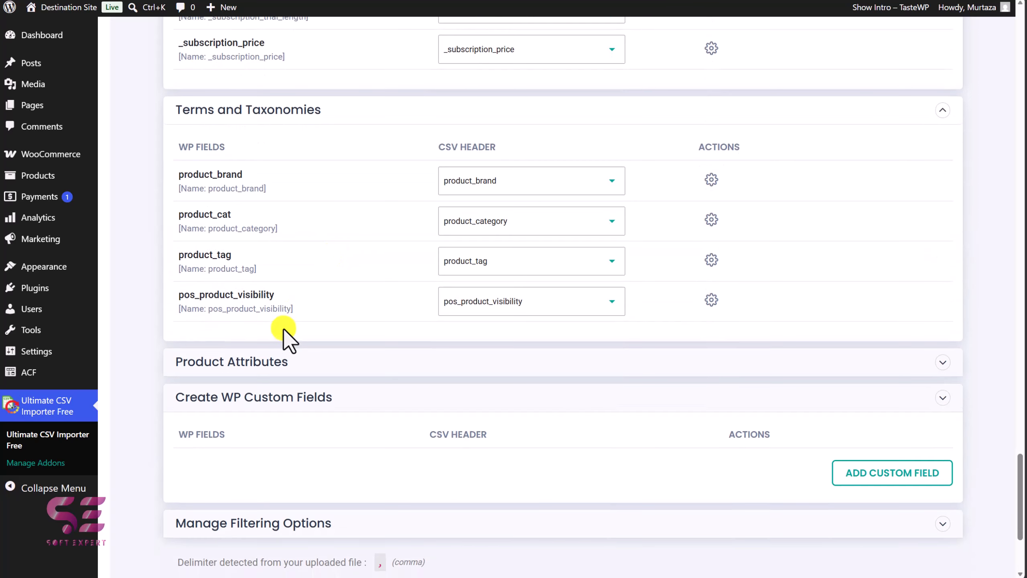
left_click(273, 360)
scroll(341, 382, "up", 2)
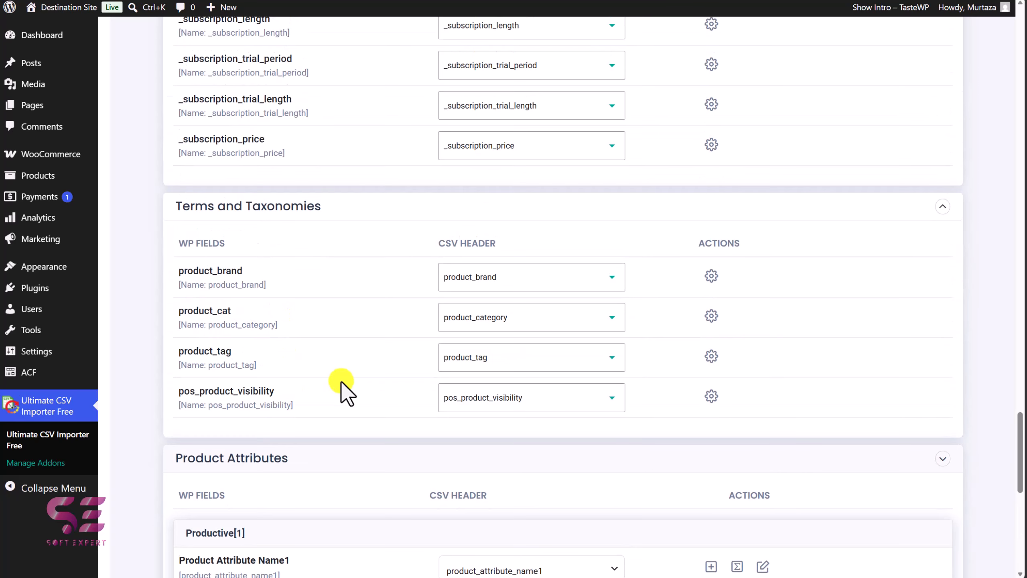
scroll(340, 381, "down", 10)
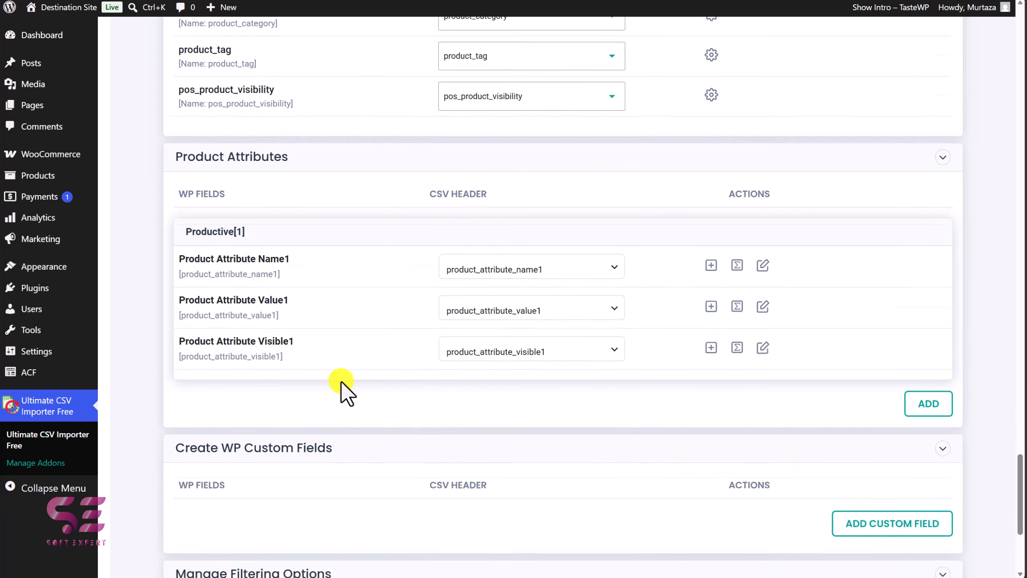
left_click(910, 529)
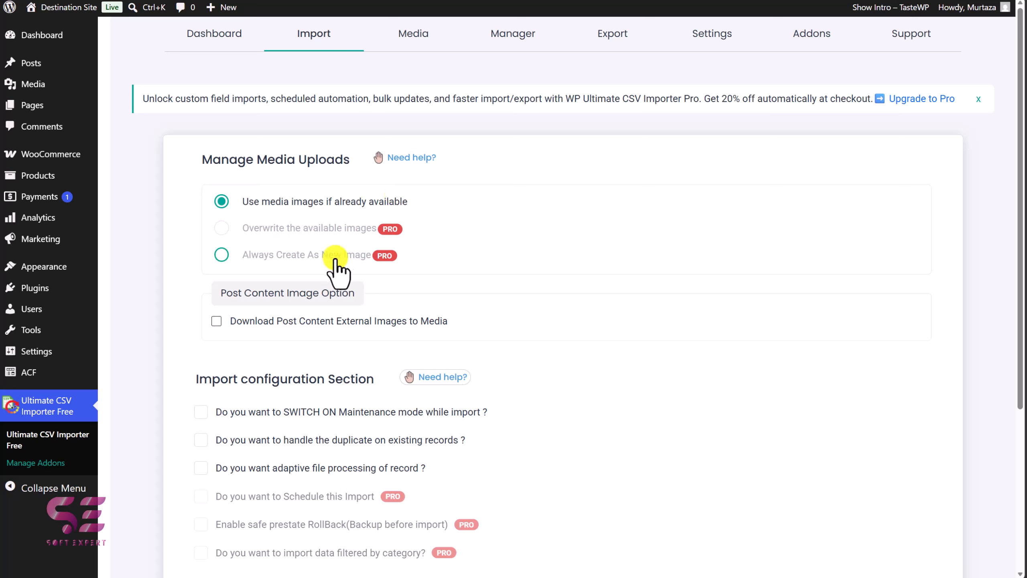
Enable downloading post content external images to media and start the import
left_click(217, 321)
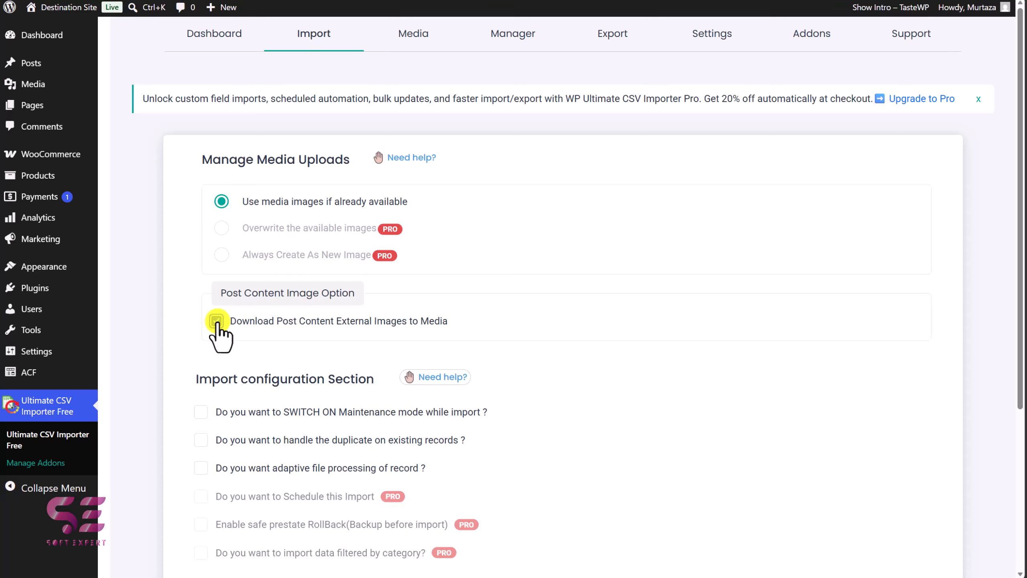
scroll(276, 378, "down", 2)
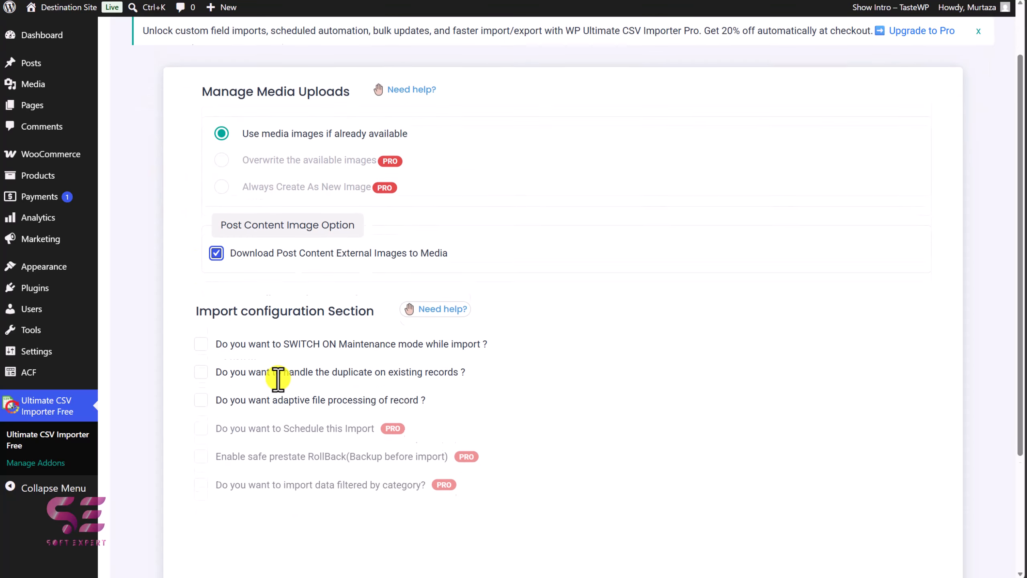
scroll(278, 379, "down", 1)
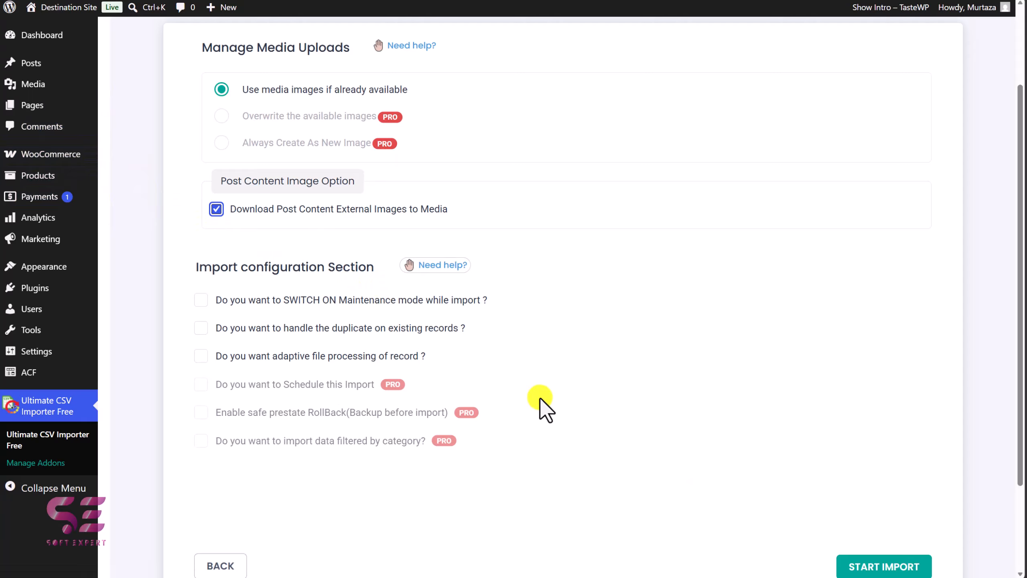
scroll(541, 407, "down", 2)
left_click(860, 504)
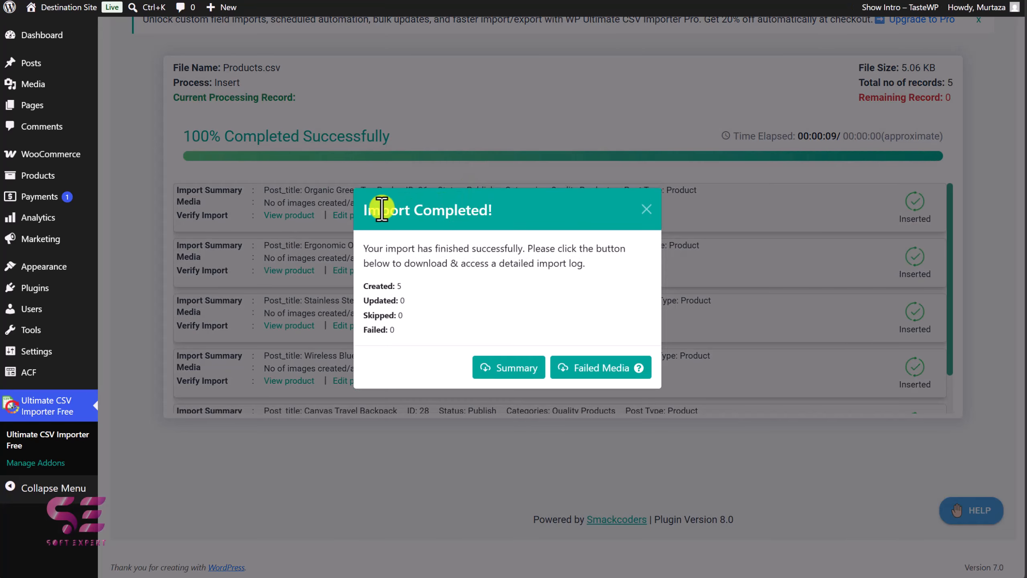
Download and open the import summary CSV, then close it and the Import Completed dialog
left_click(507, 369)
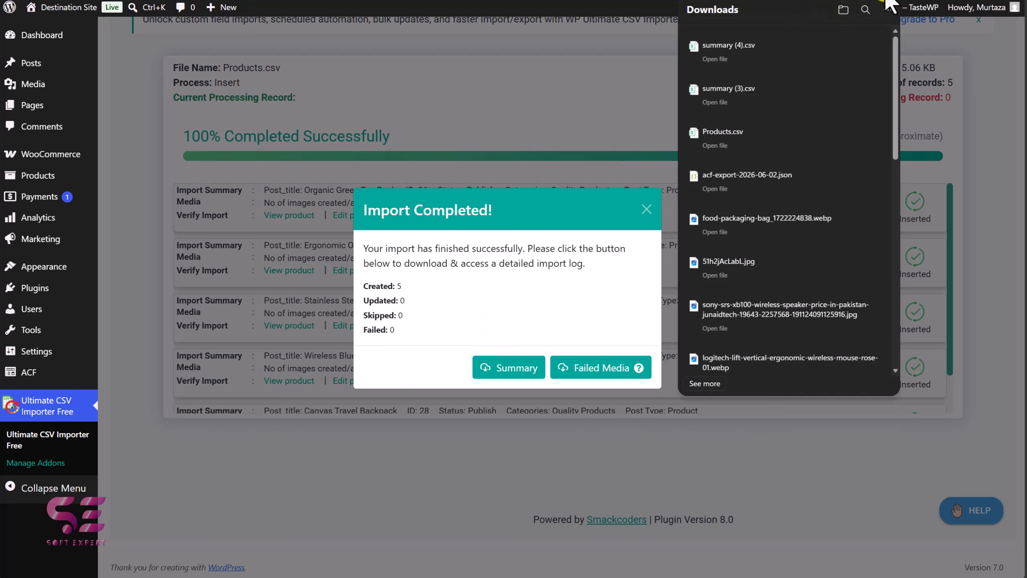
left_click(712, 46)
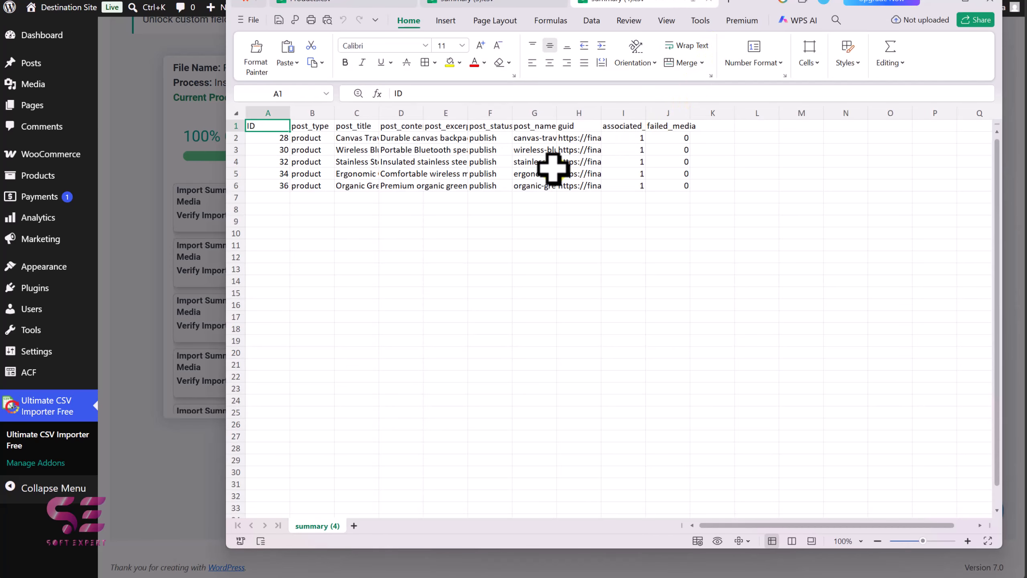
left_click(941, 4)
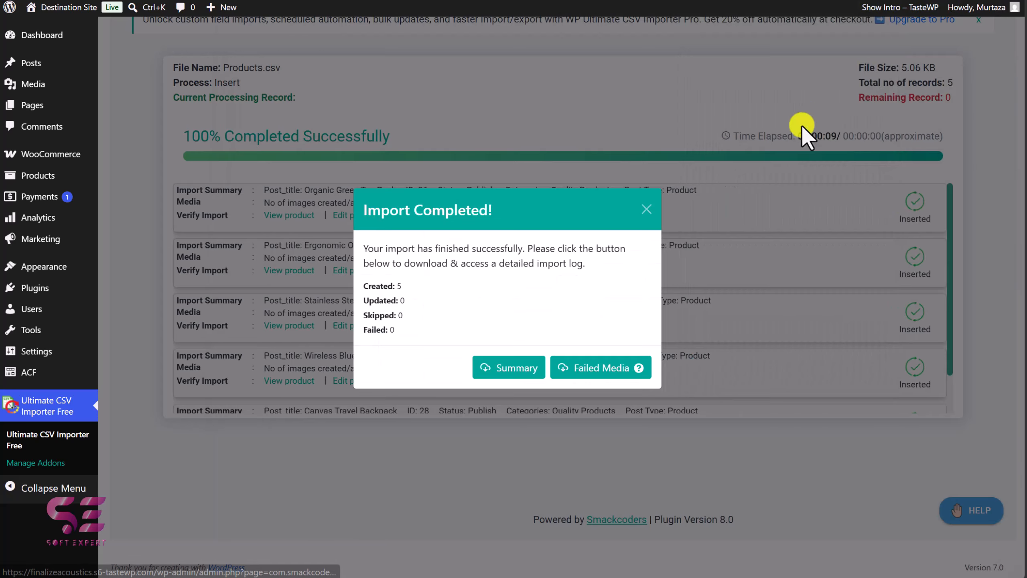
left_click(646, 209)
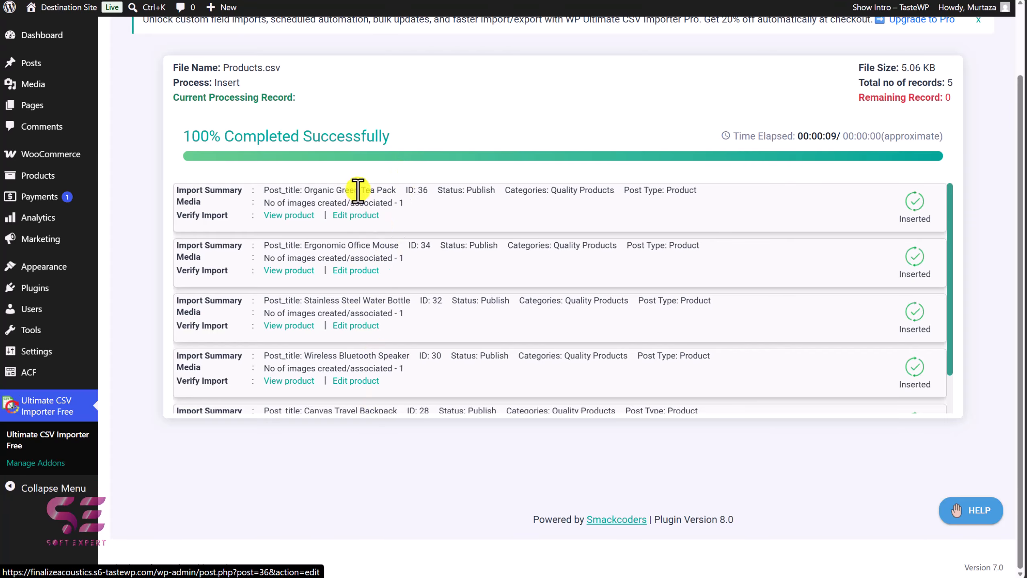
Open the imported Organic Green Tea Pack product and check its Origin, Type and Video fields
left_click(41, 177)
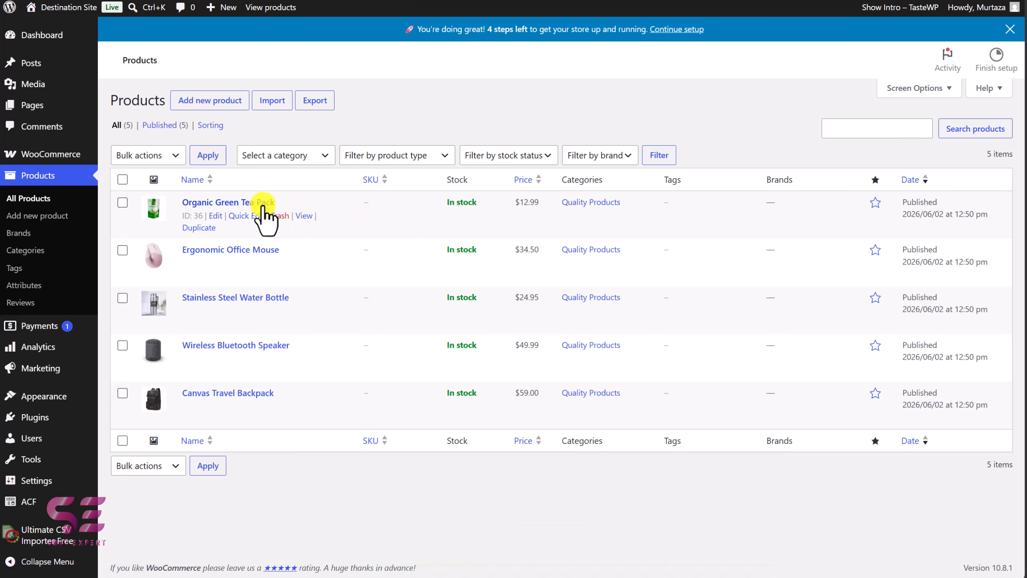
left_click(246, 201)
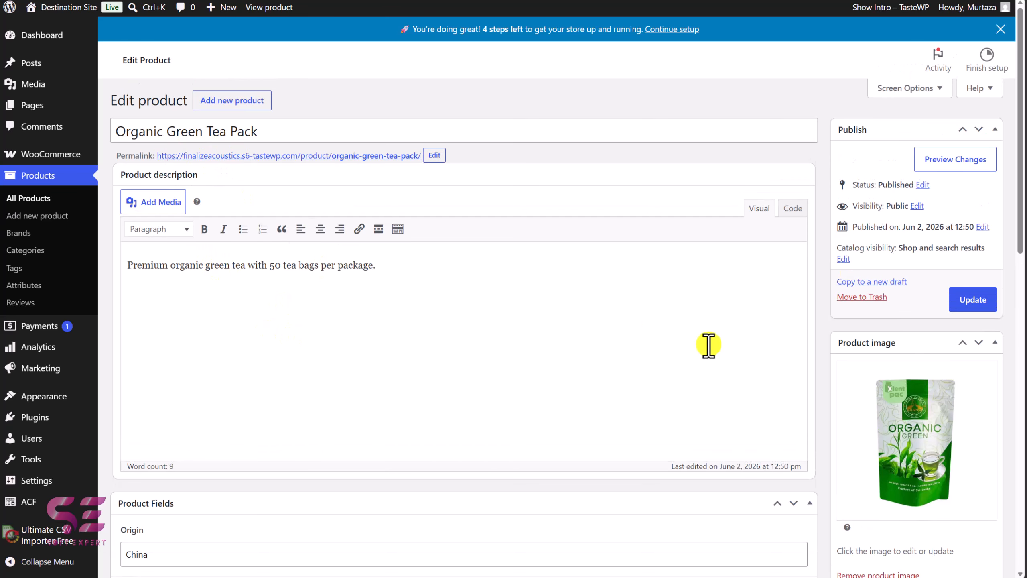
scroll(461, 447, "down", 5)
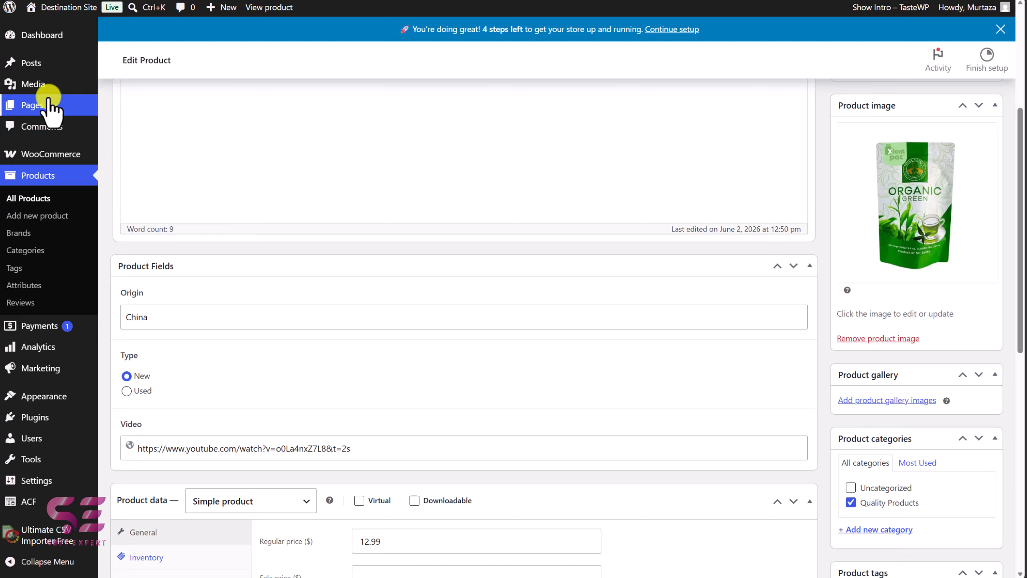
Compare the product lists of the source and destination sites side by side
left_click(40, 90)
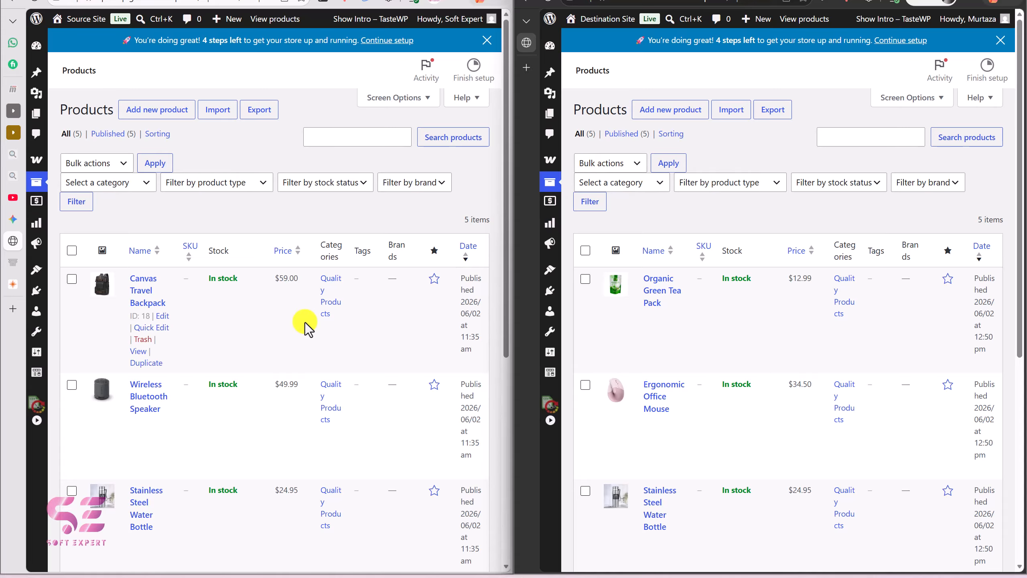
scroll(307, 324, "down", 5)
scroll(305, 322, "up", 5)
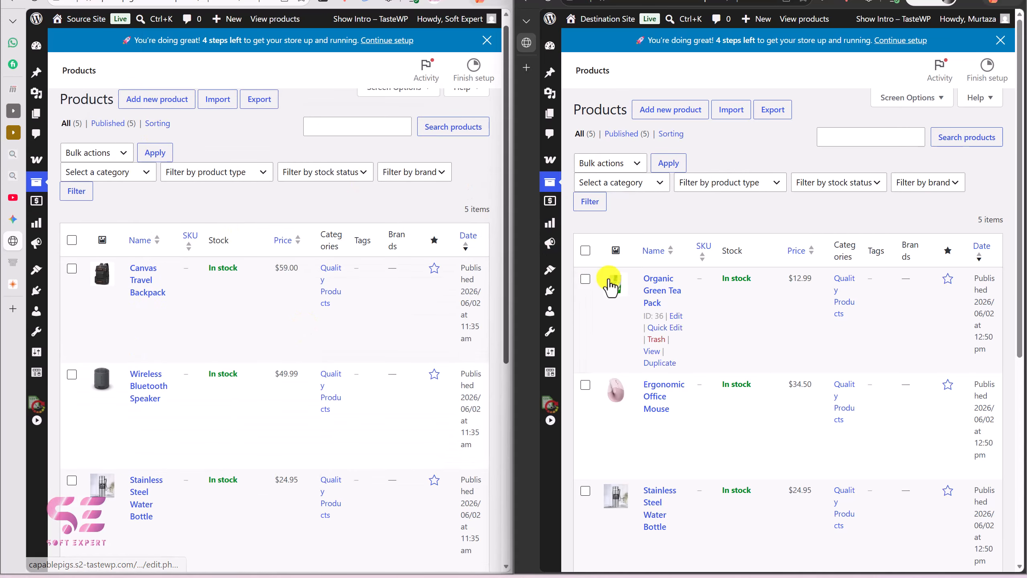
scroll(609, 281, "down", 5)
scroll(609, 281, "up", 3)
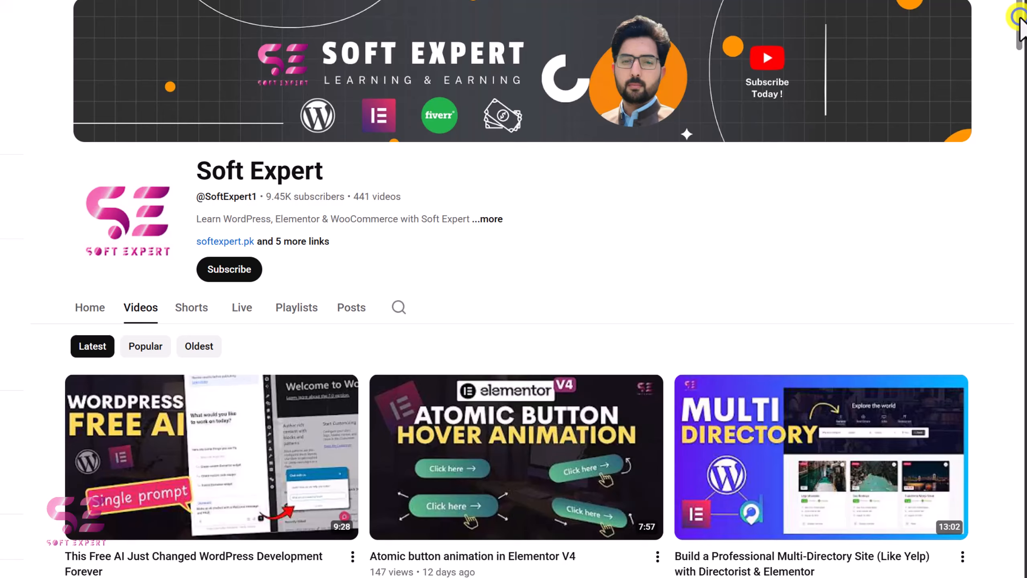
scroll(1023, 81, "down", 10)
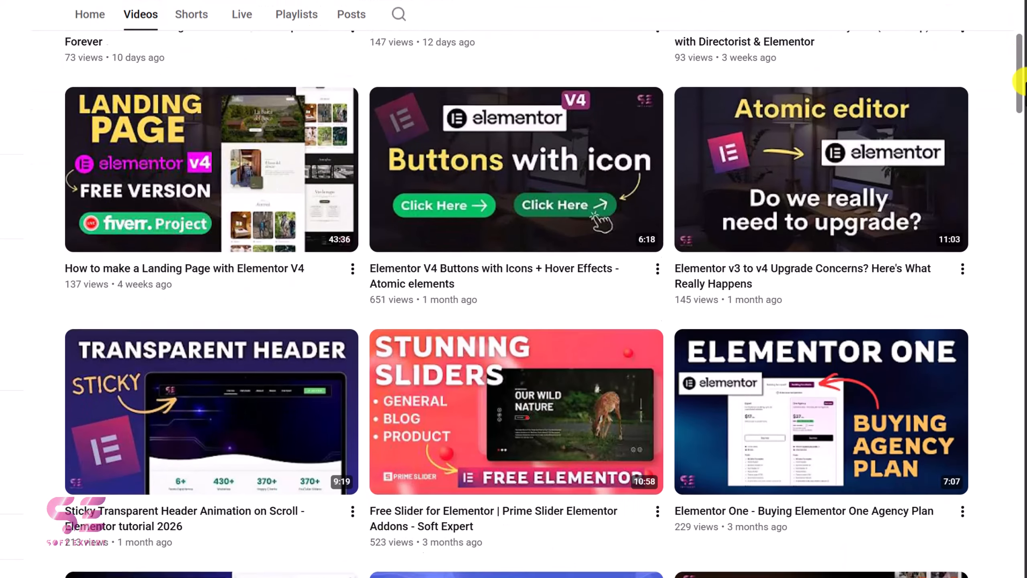
left_click_drag(1023, 81, 1022, 319)
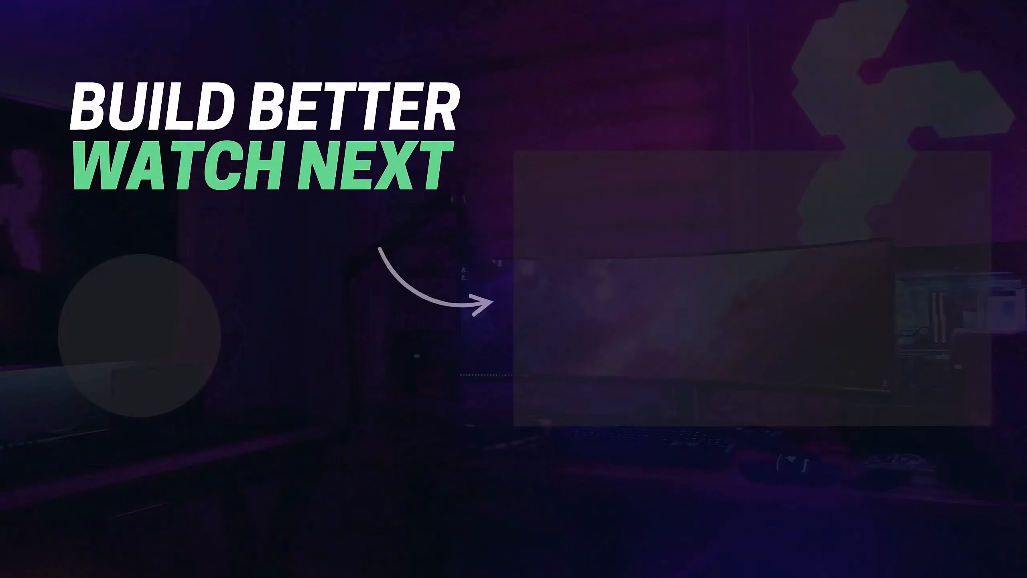